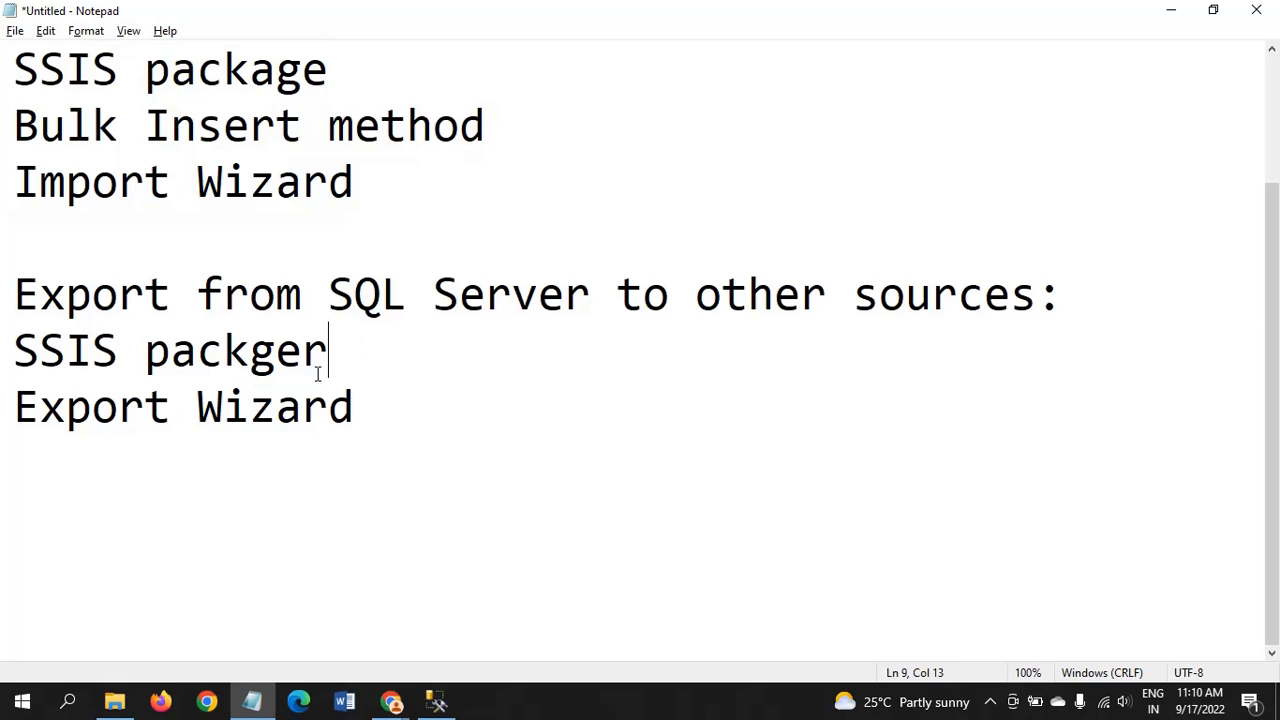
Remove the stray final letter from the last SSIS line in the notes and highlight the Export Wizard line
key("BackSpace")
left_click_drag(14, 410, 349, 410)
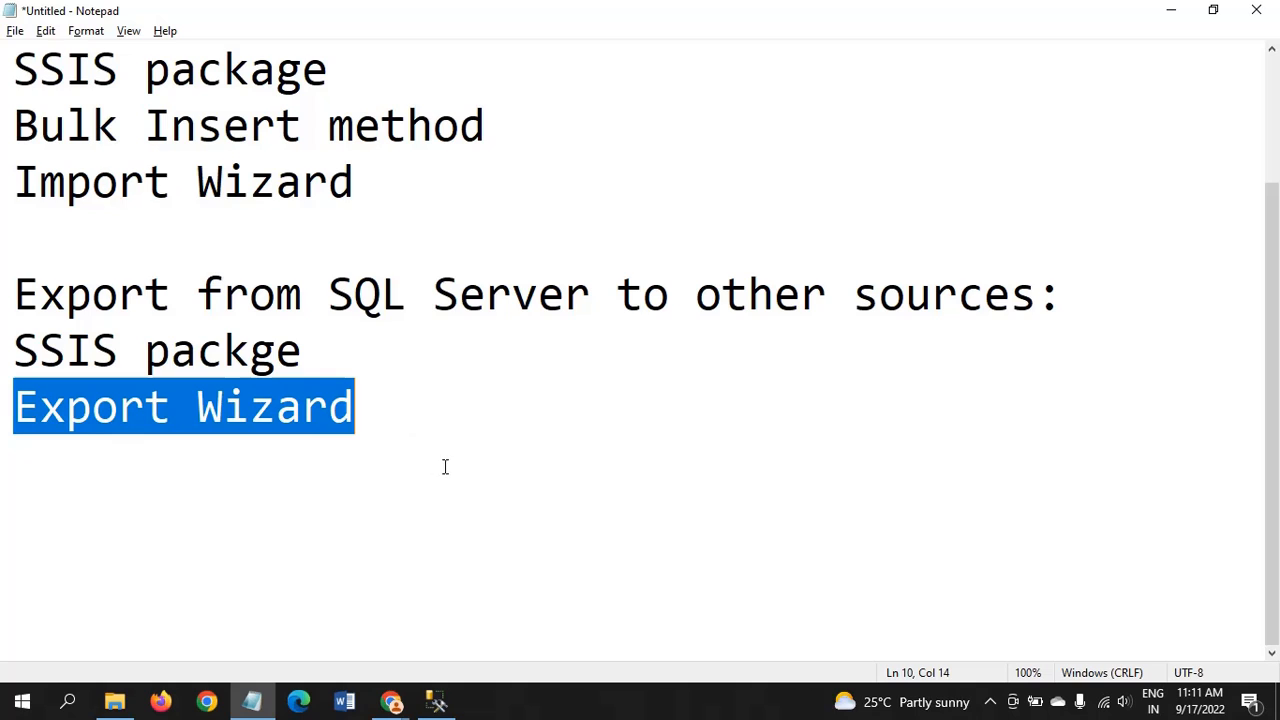
Switch to SQL Server Management Studio, open a new query and insert the name of the Cricket database's dbo.Cricket table
left_click(436, 700)
left_click(167, 59)
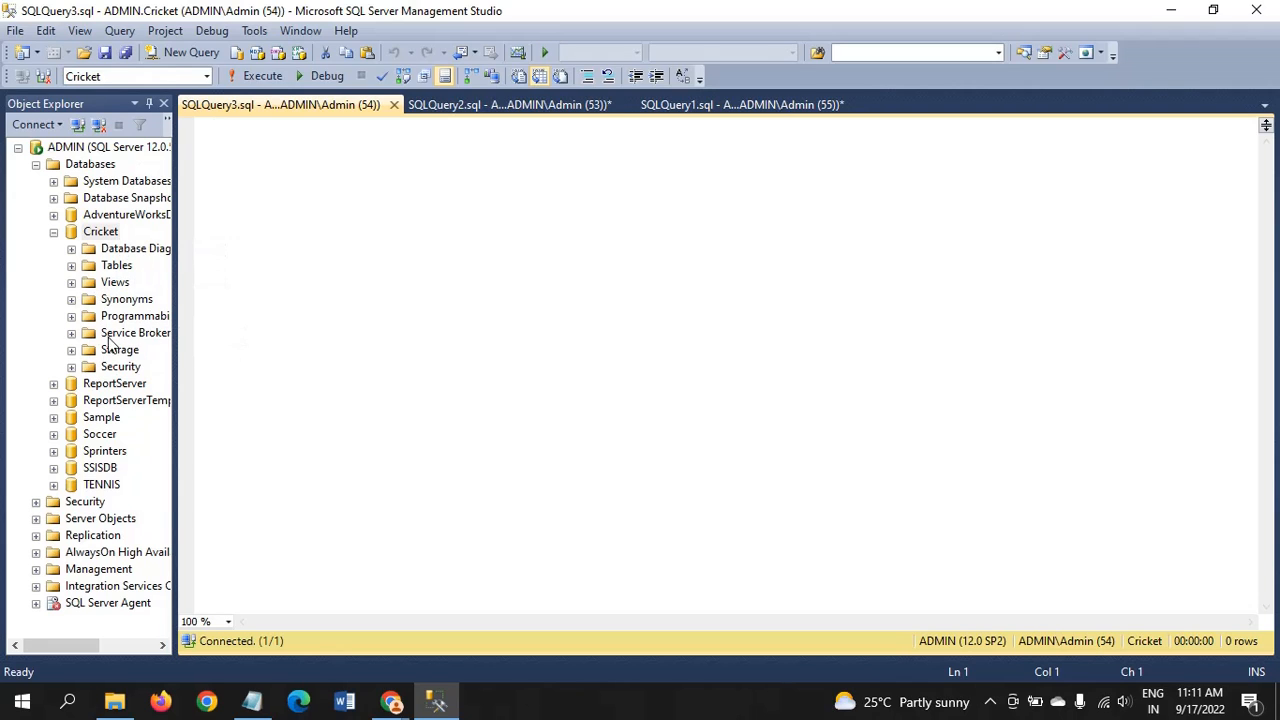
left_click(71, 265)
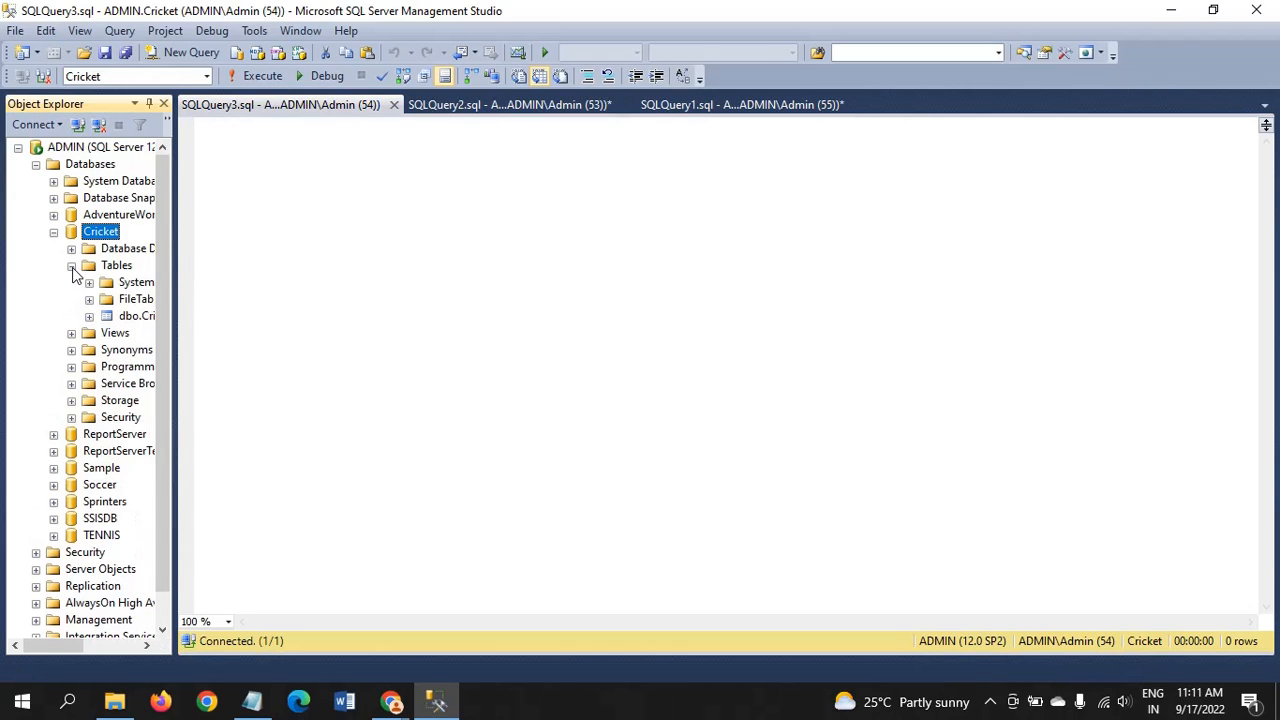
left_click(128, 318)
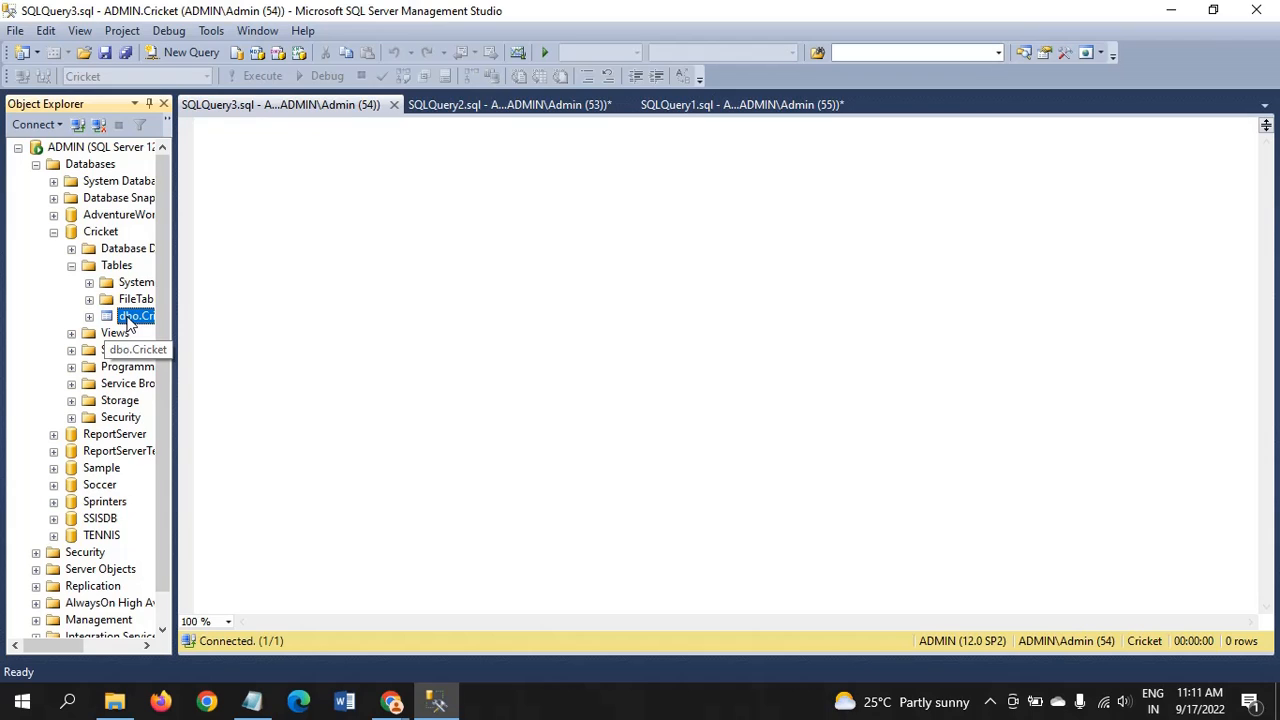
left_click_drag(127, 322, 674, 263)
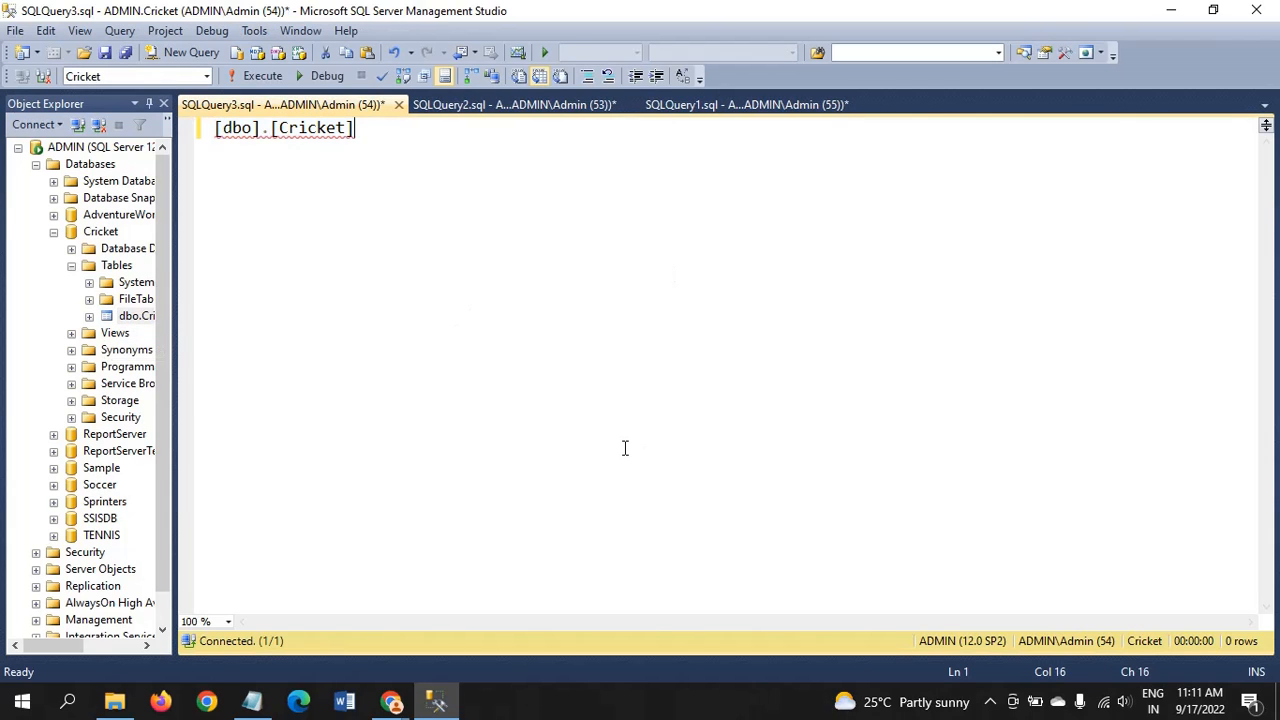
Complete the query as SELECT * FROM [dbo].[Cricket] and execute it
key("Home")
type("SELECT ")
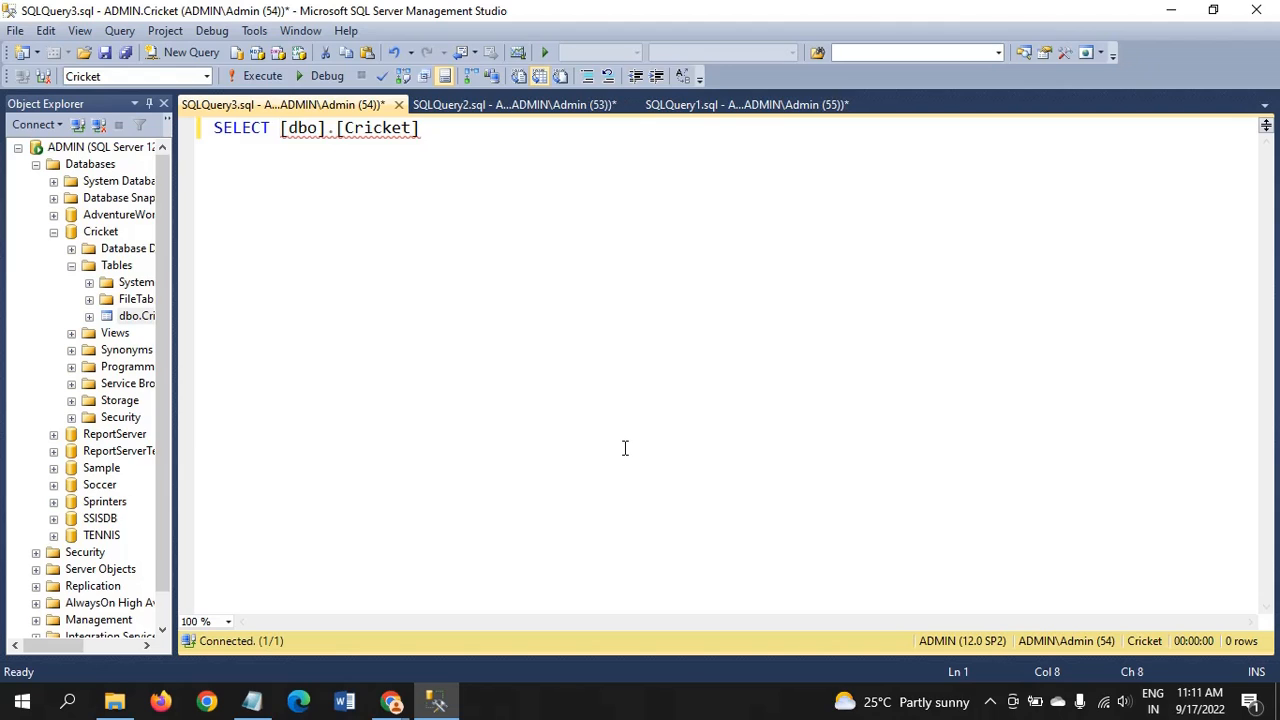
type("* FROM")
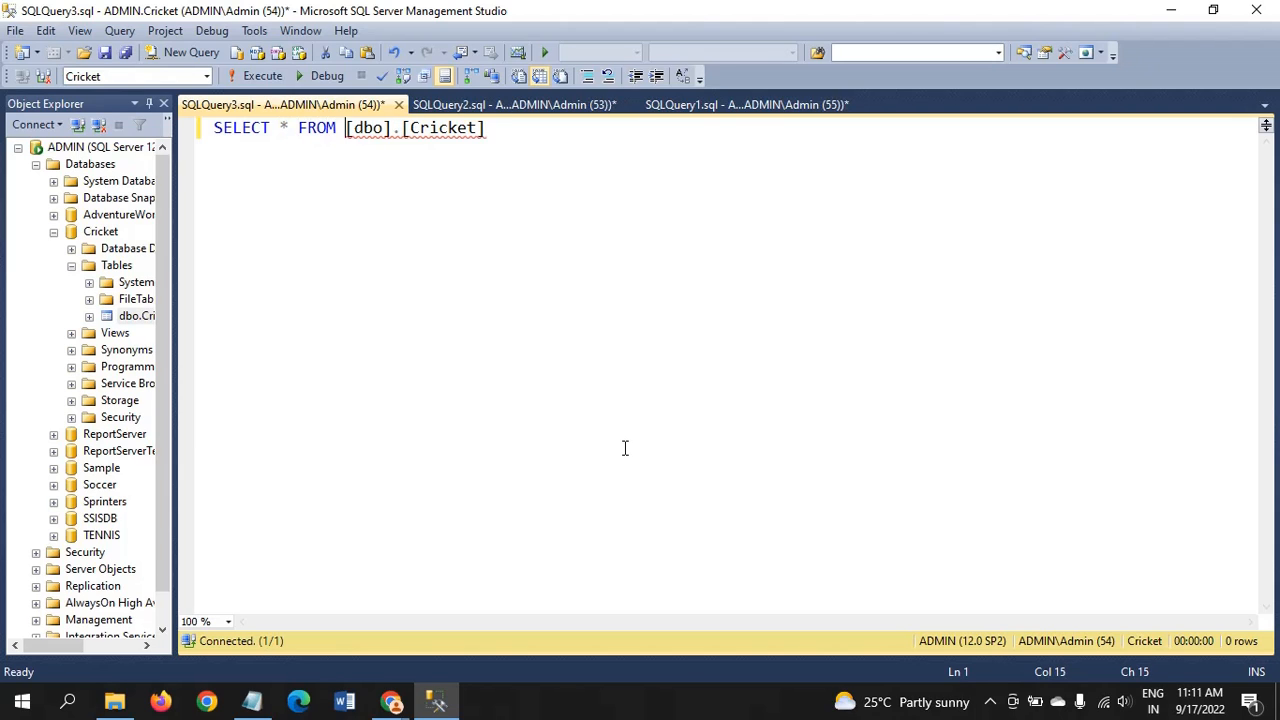
left_click(257, 77)
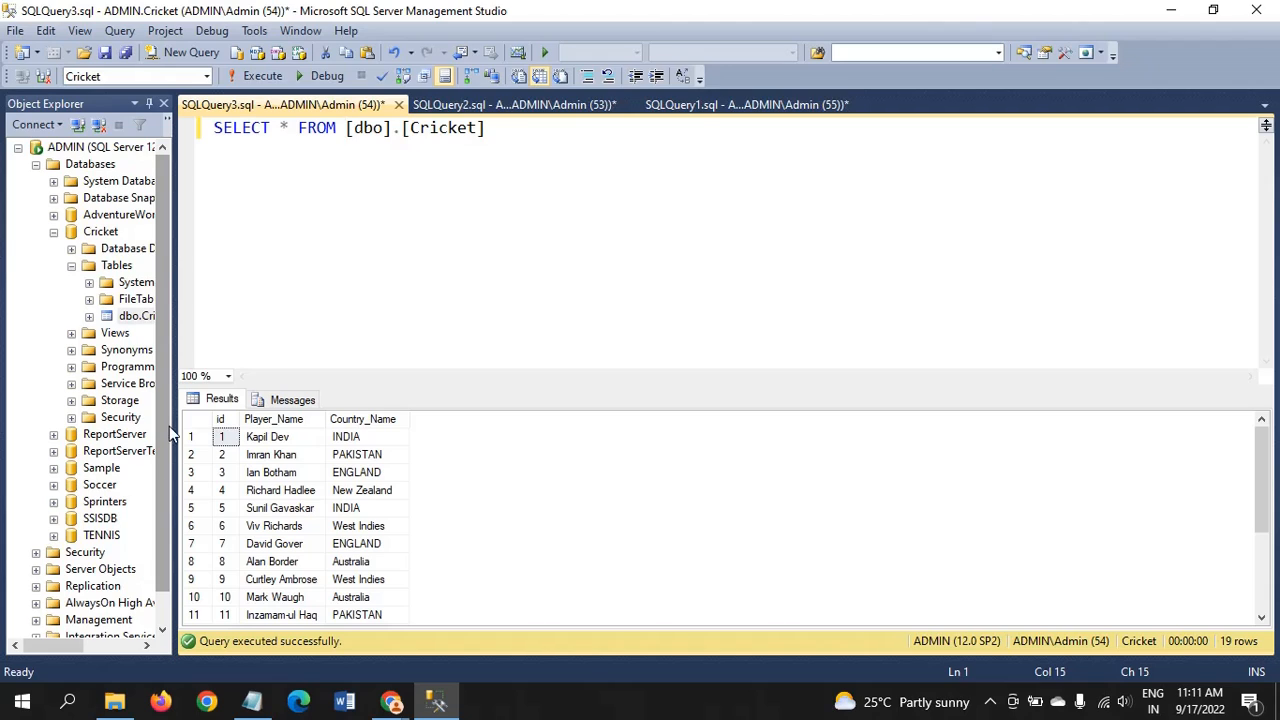
Set the query editor's zoom to 200 % and review the returned rows of the Cricket table
left_click(228, 376)
left_click(200, 471)
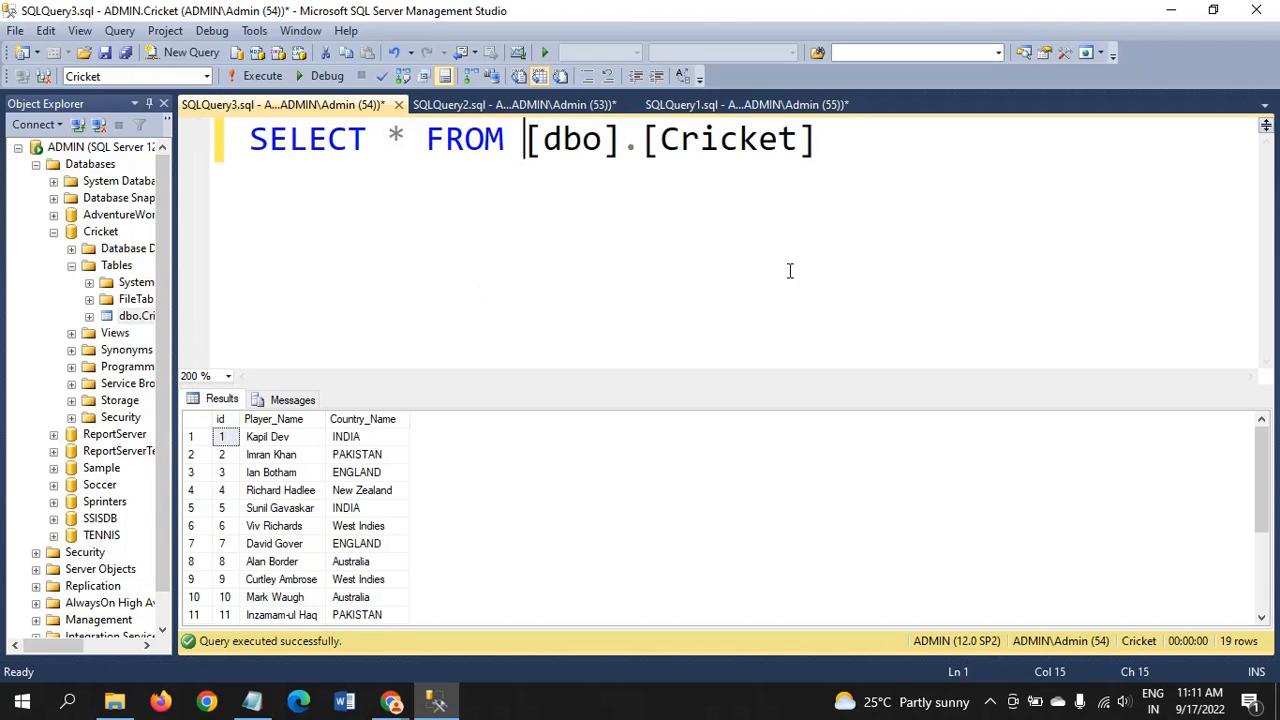
scroll(360, 515, "down", 3)
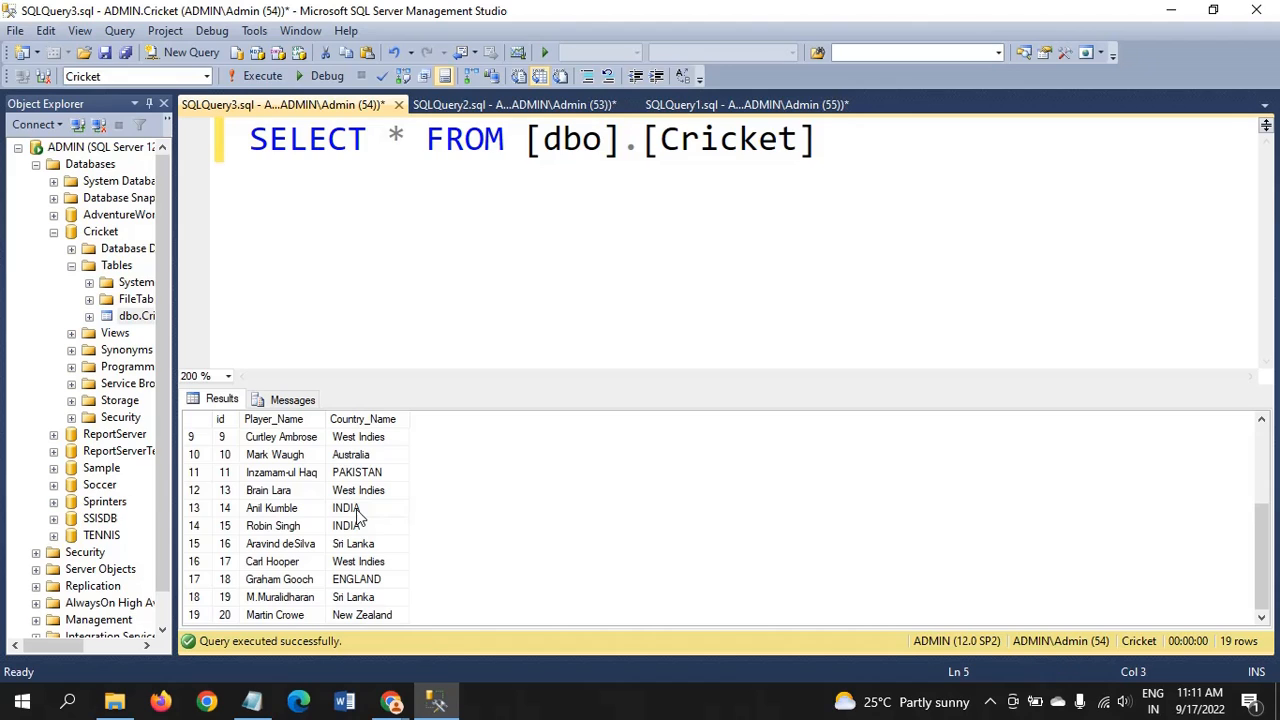
scroll(356, 509, "up", 3)
scroll(356, 509, "down", 3)
scroll(294, 597, "up", 2)
scroll(291, 558, "up", 1)
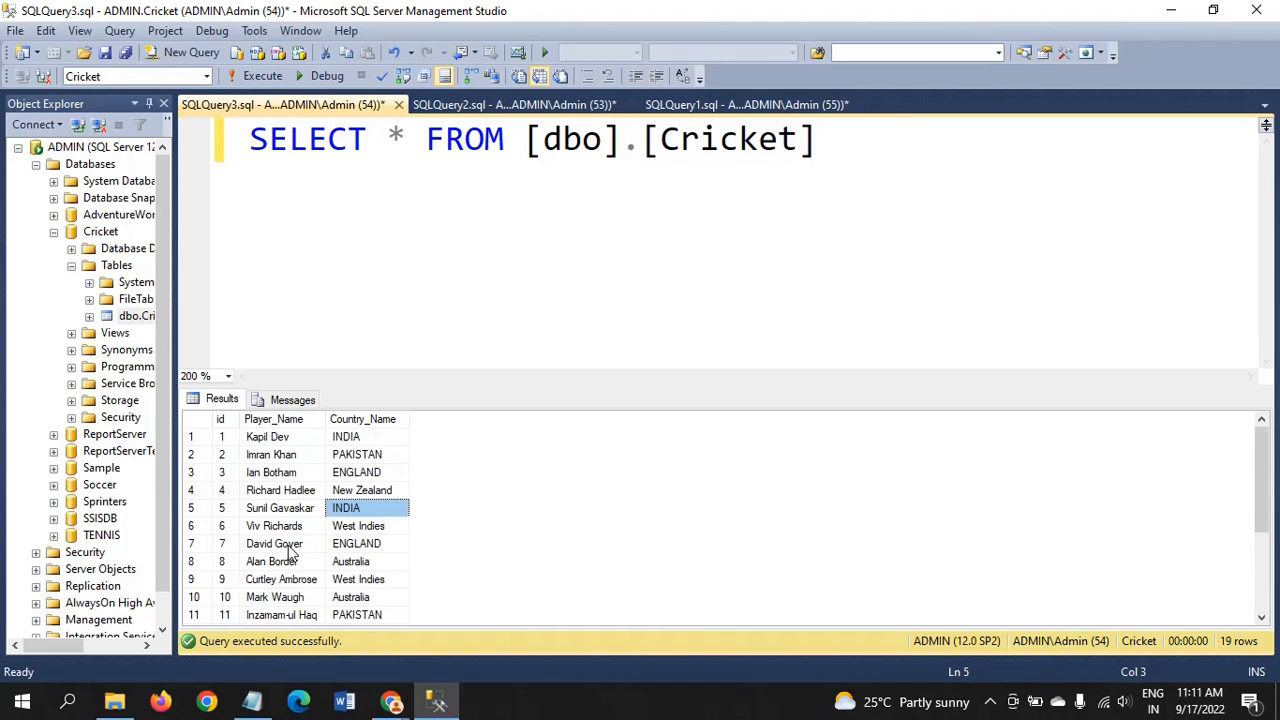
scroll(297, 548, "down", 3)
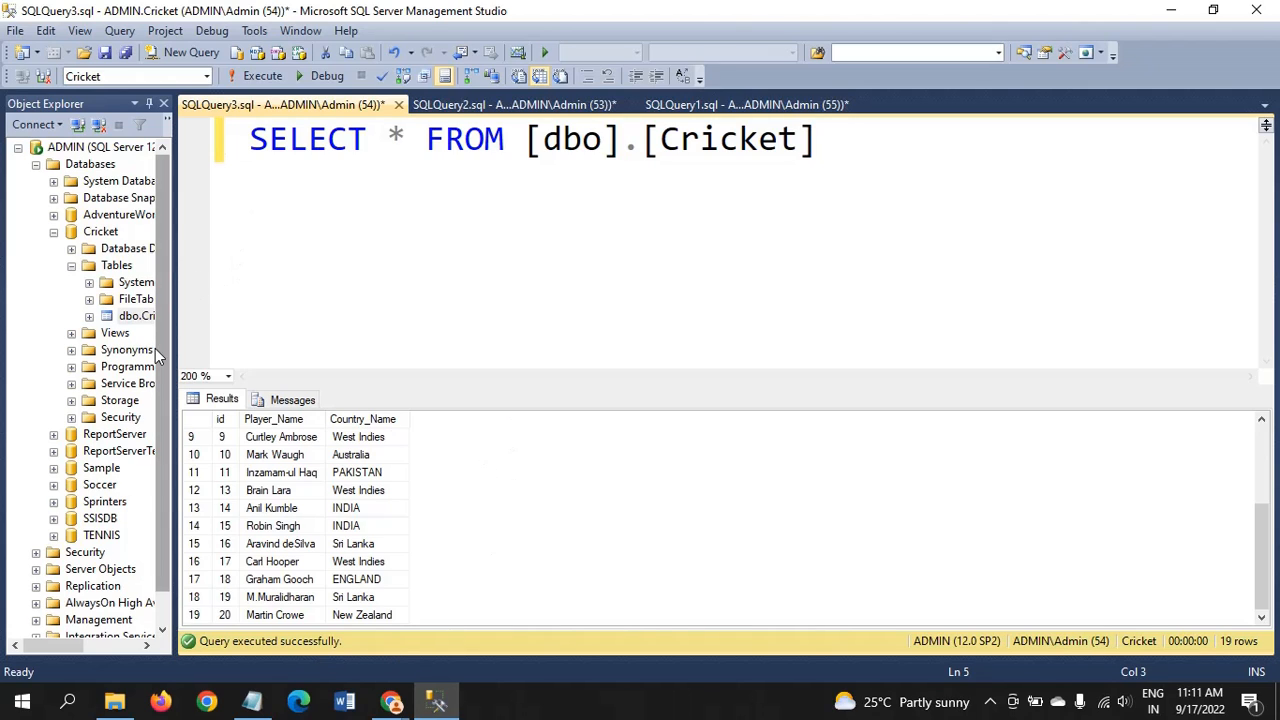
Start the Export Data wizard for the Cricket database and proceed past its welcome page
left_click(71, 266)
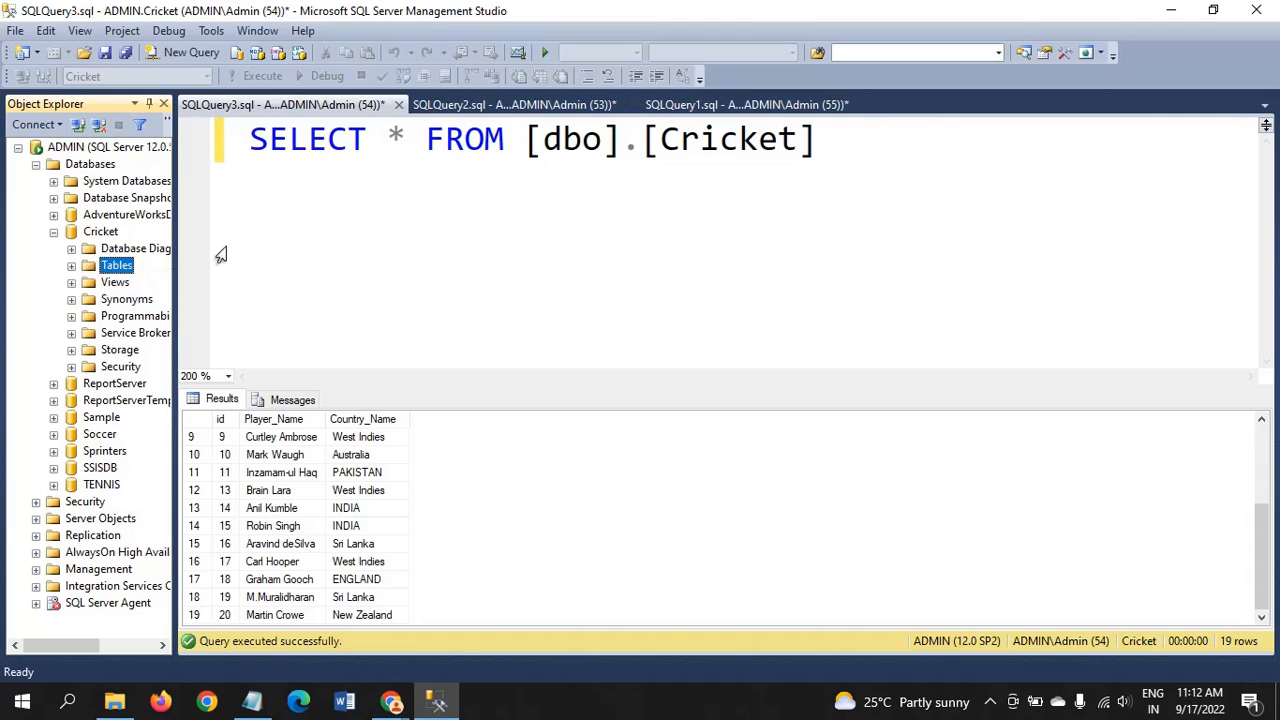
left_click(103, 234)
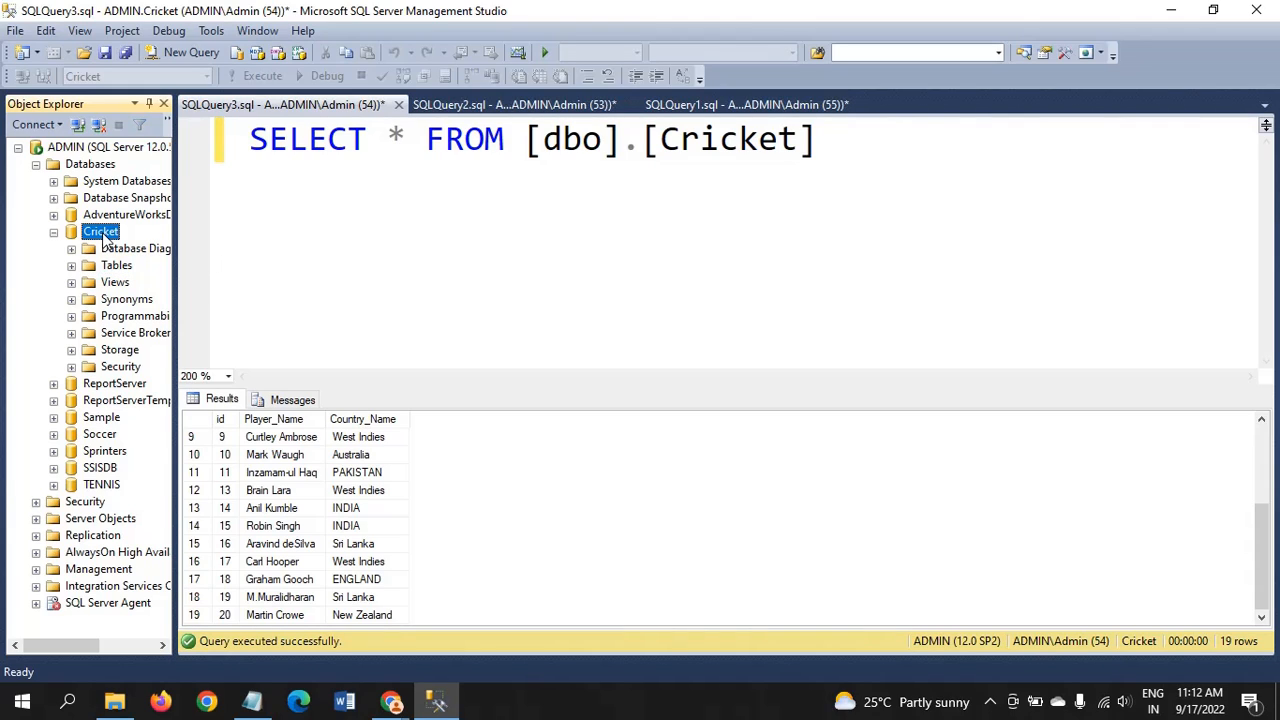
right_click(106, 240)
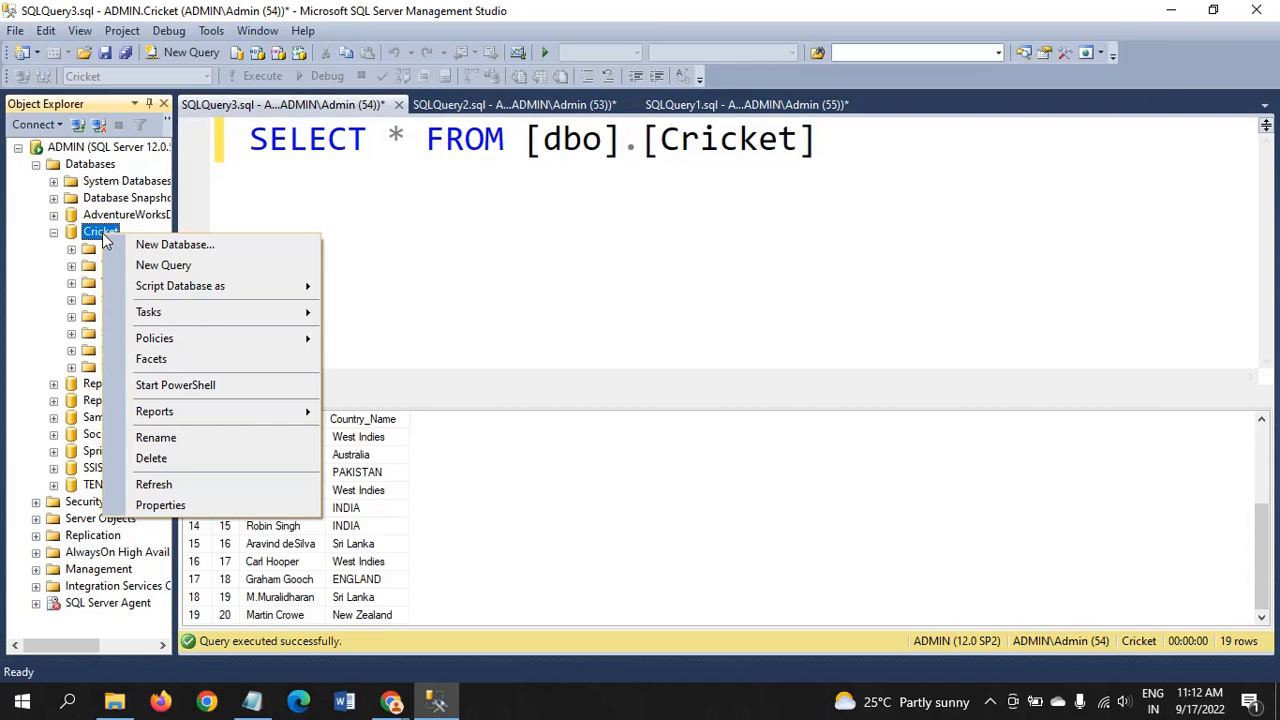
mouse_move(148, 314)
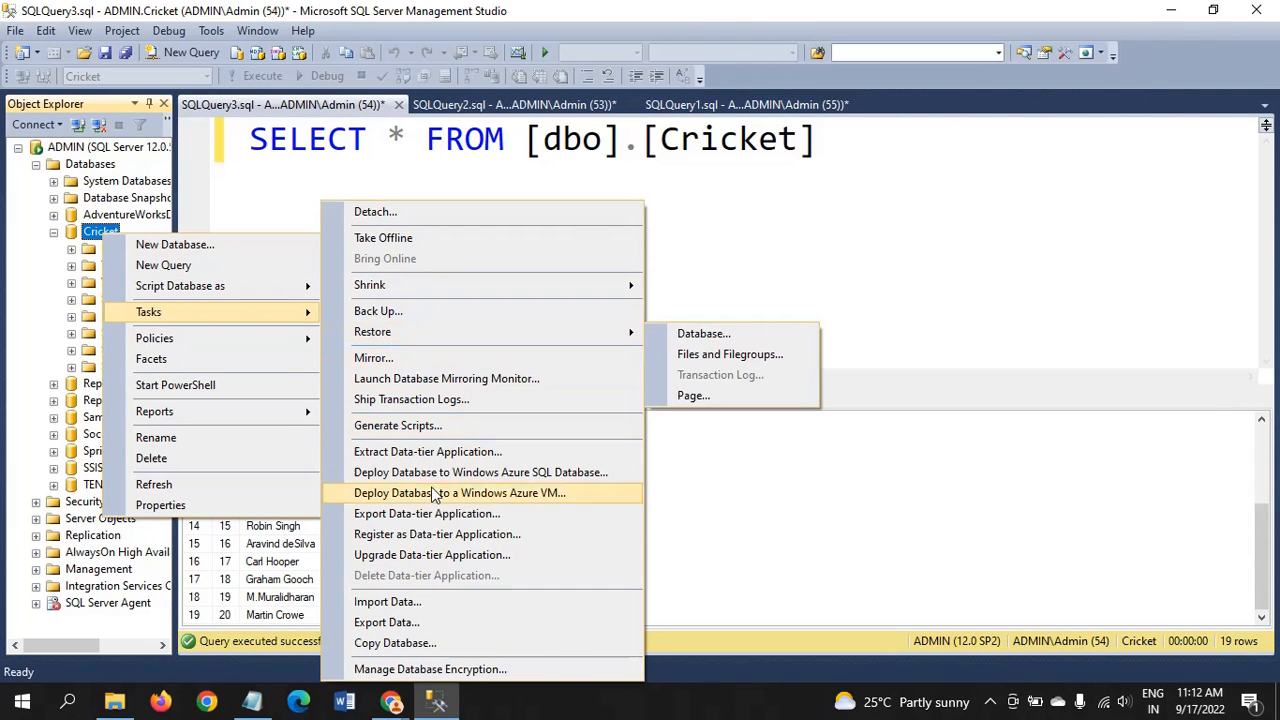
left_click(447, 624)
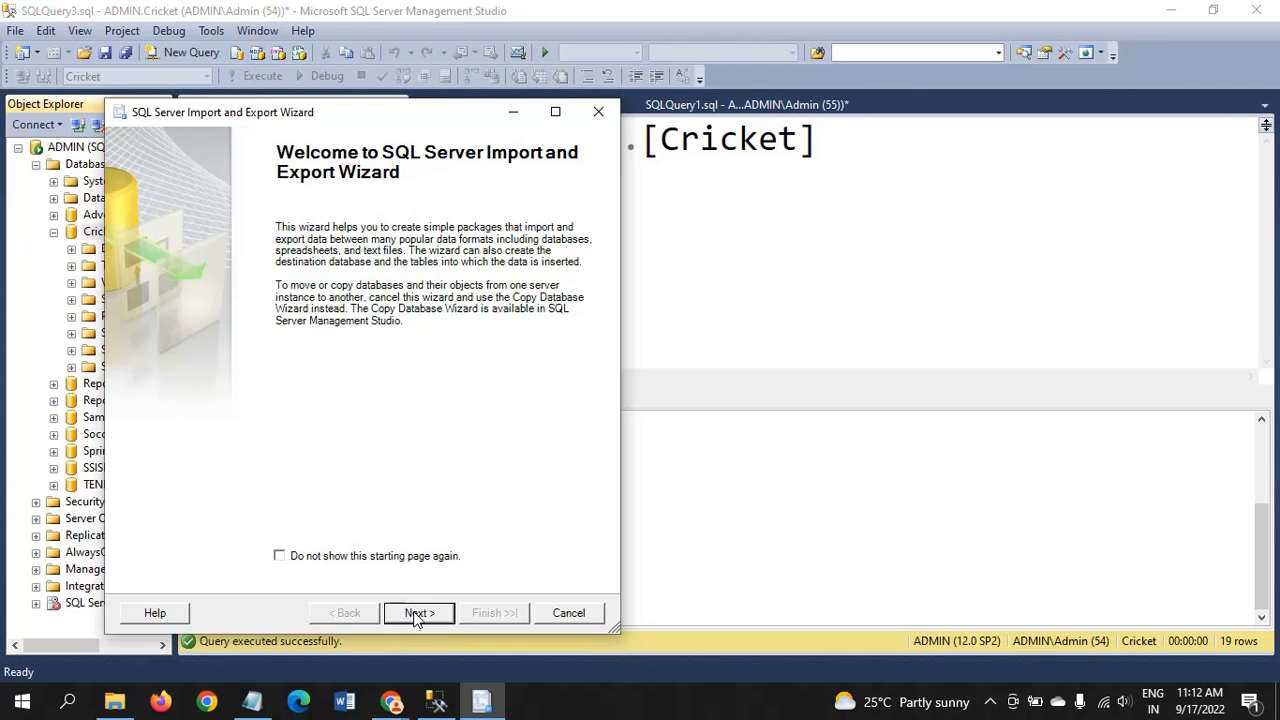
left_click(414, 612)
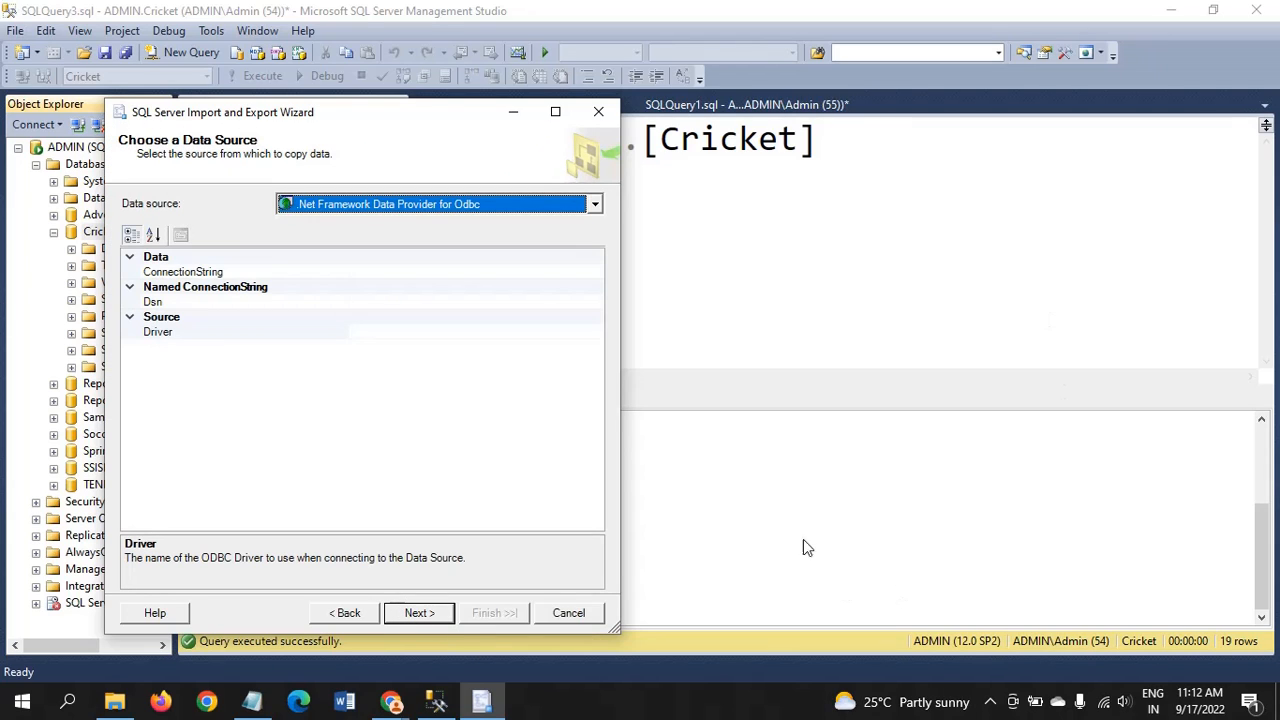
Choose SQL Server Native Client 11.0 as the data source with Windows Authentication and proceed to the destination page
left_click(595, 207)
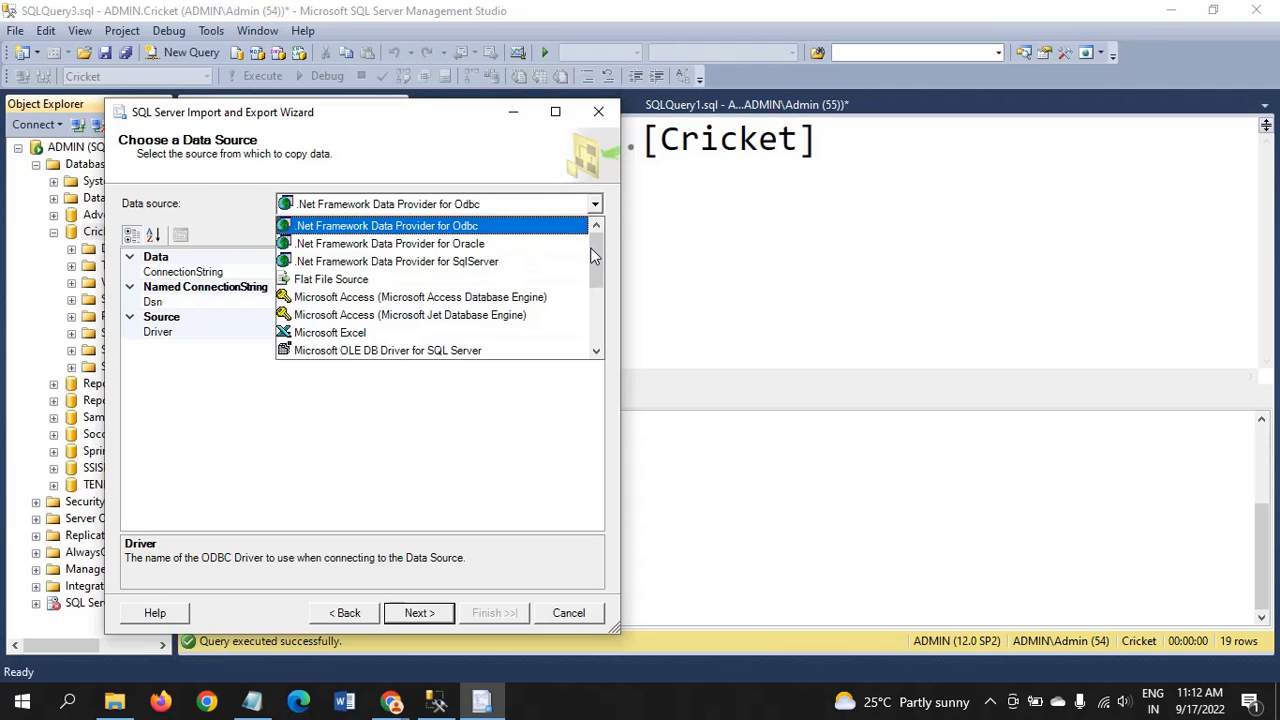
left_click_drag(594, 257, 591, 319)
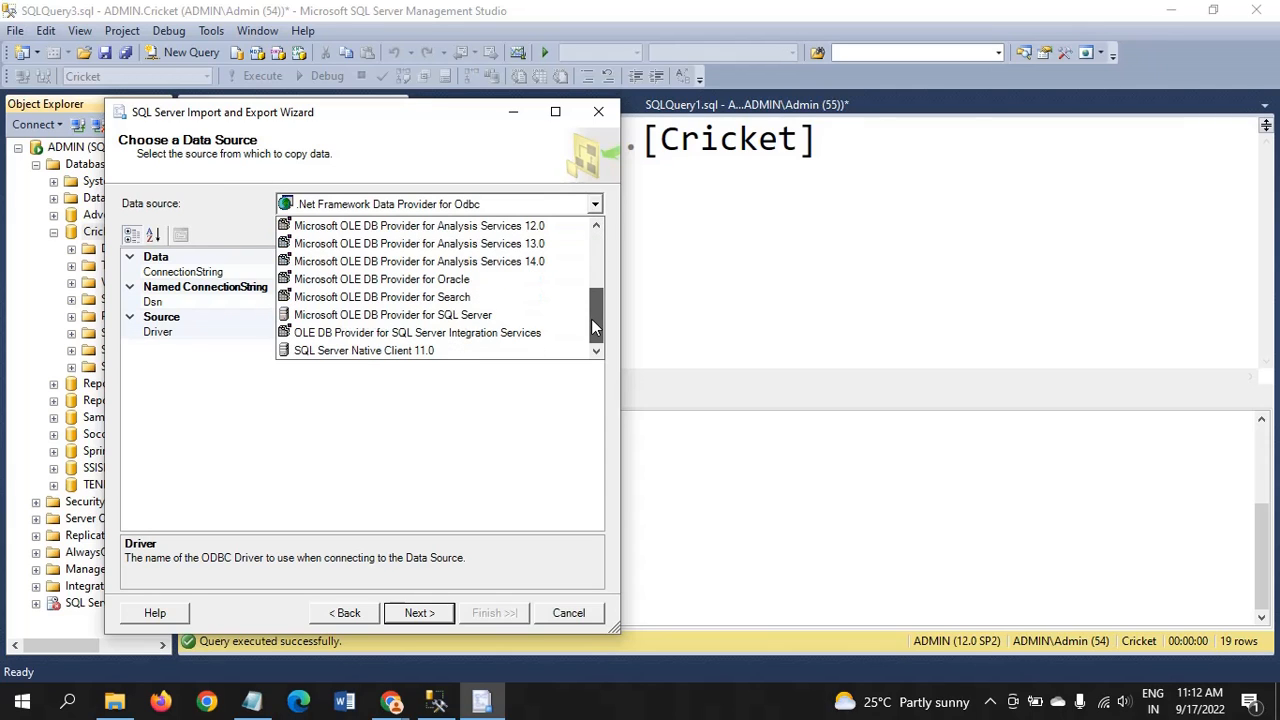
left_click(463, 350)
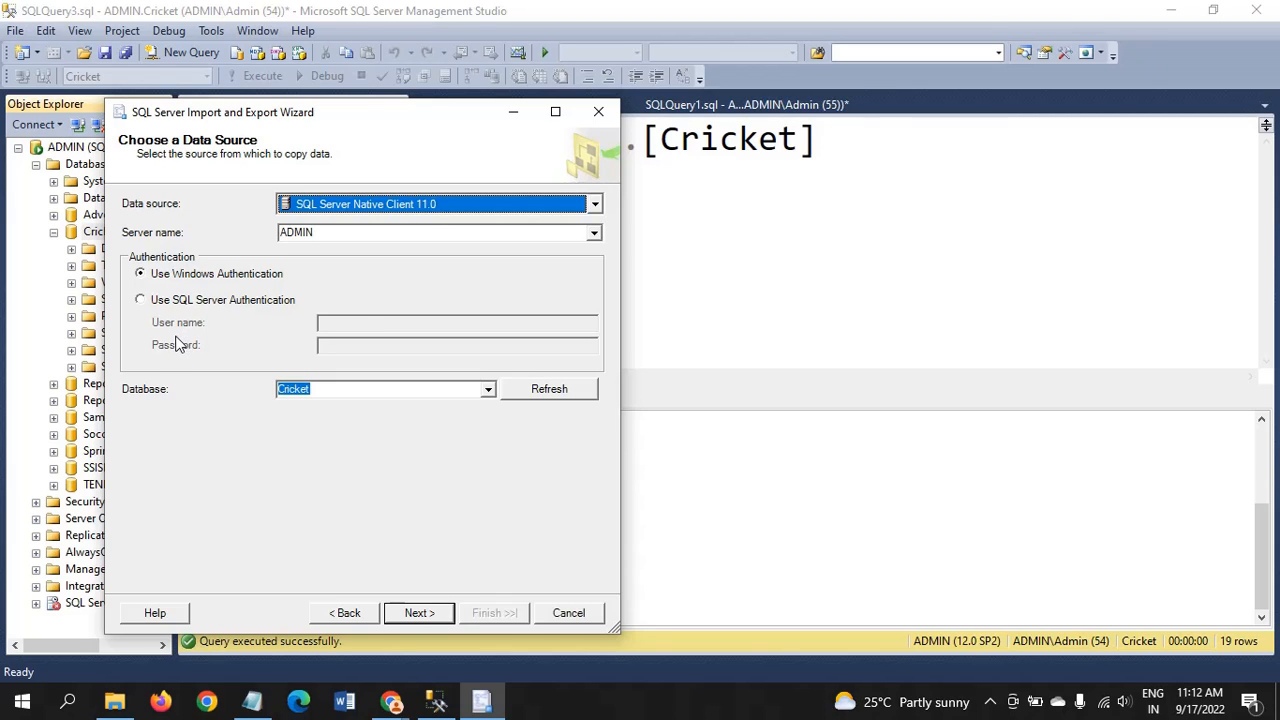
left_click(141, 301)
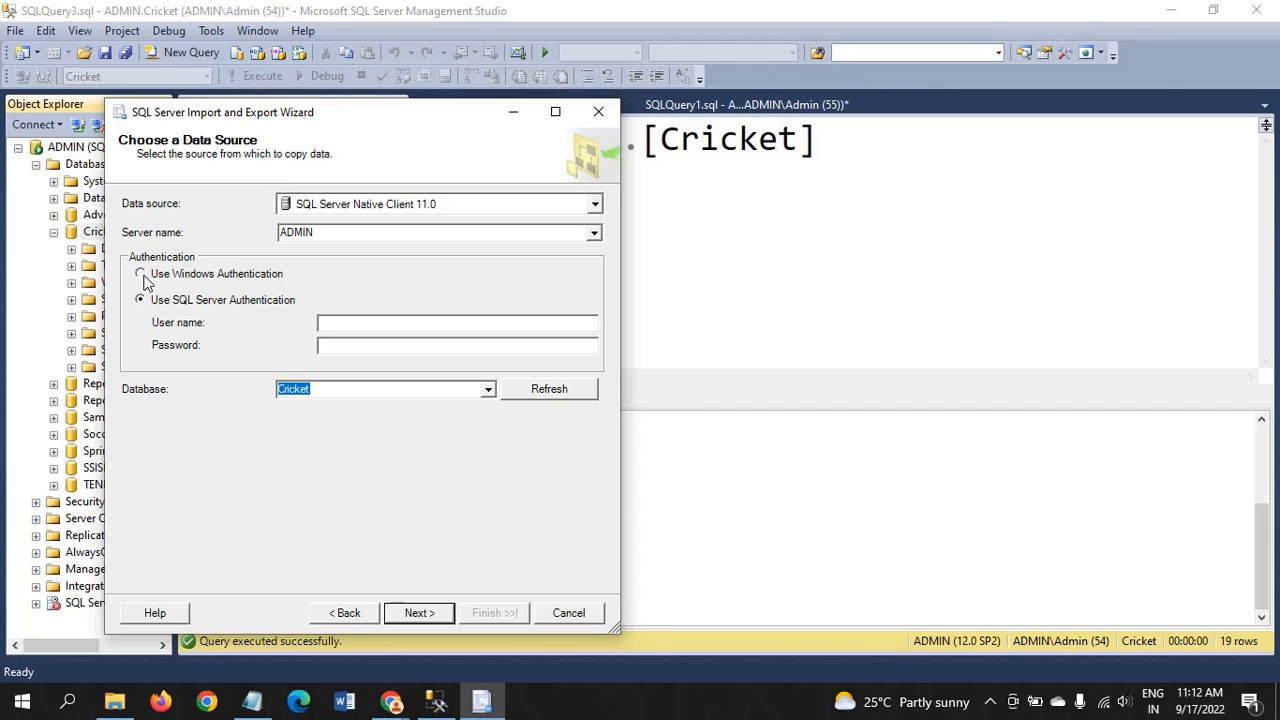
left_click(141, 275)
left_click(419, 612)
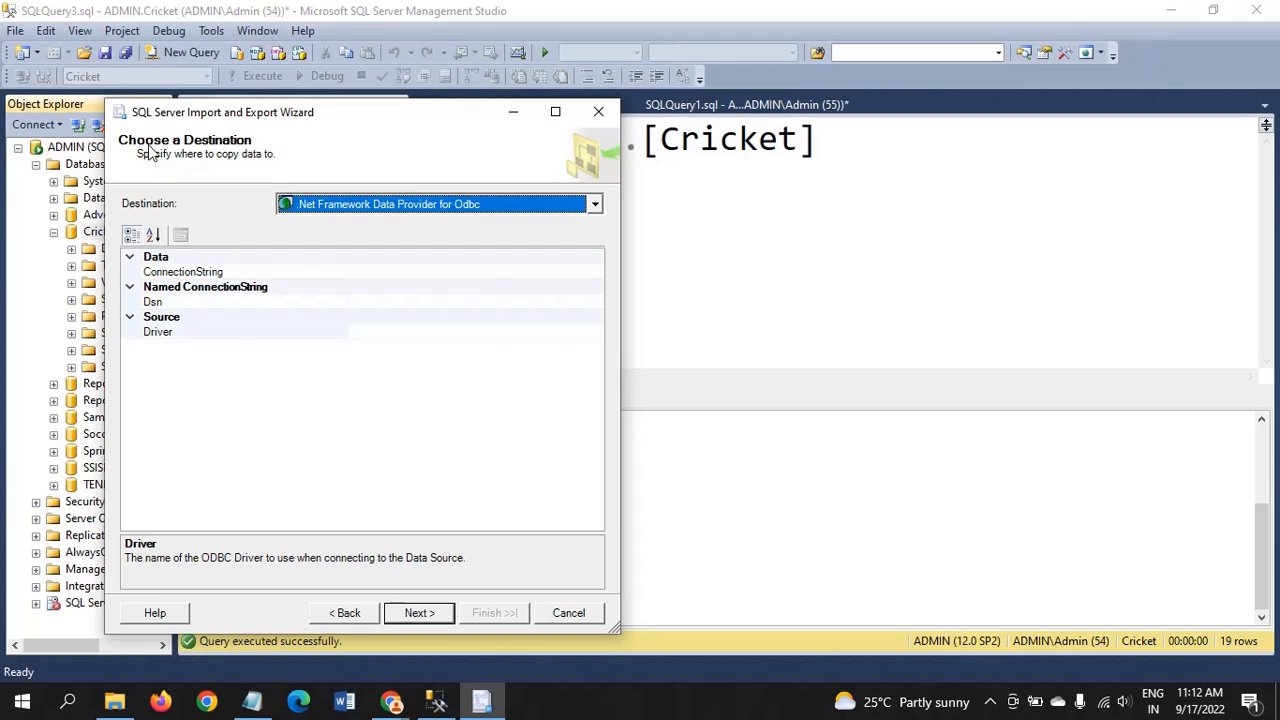
Set the export destination to Flat File Destination using the CSV file Cricket_Data in D:\Files
left_click(595, 205)
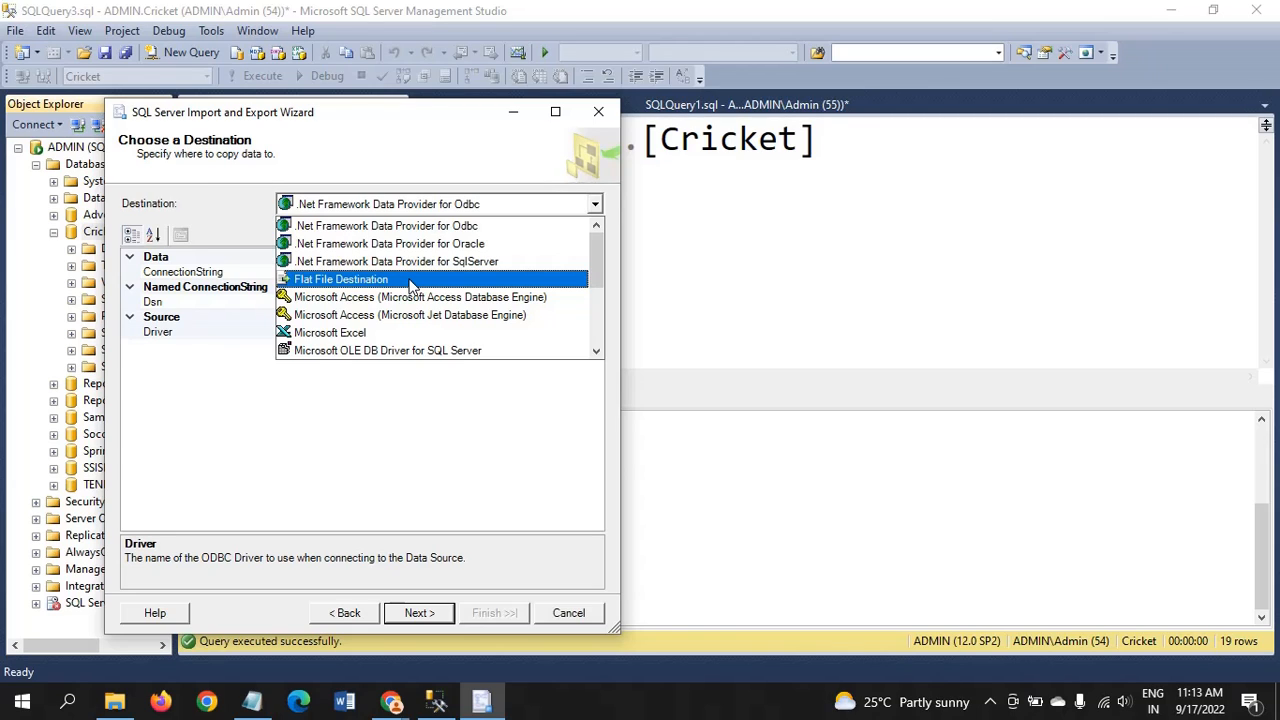
left_click(410, 282)
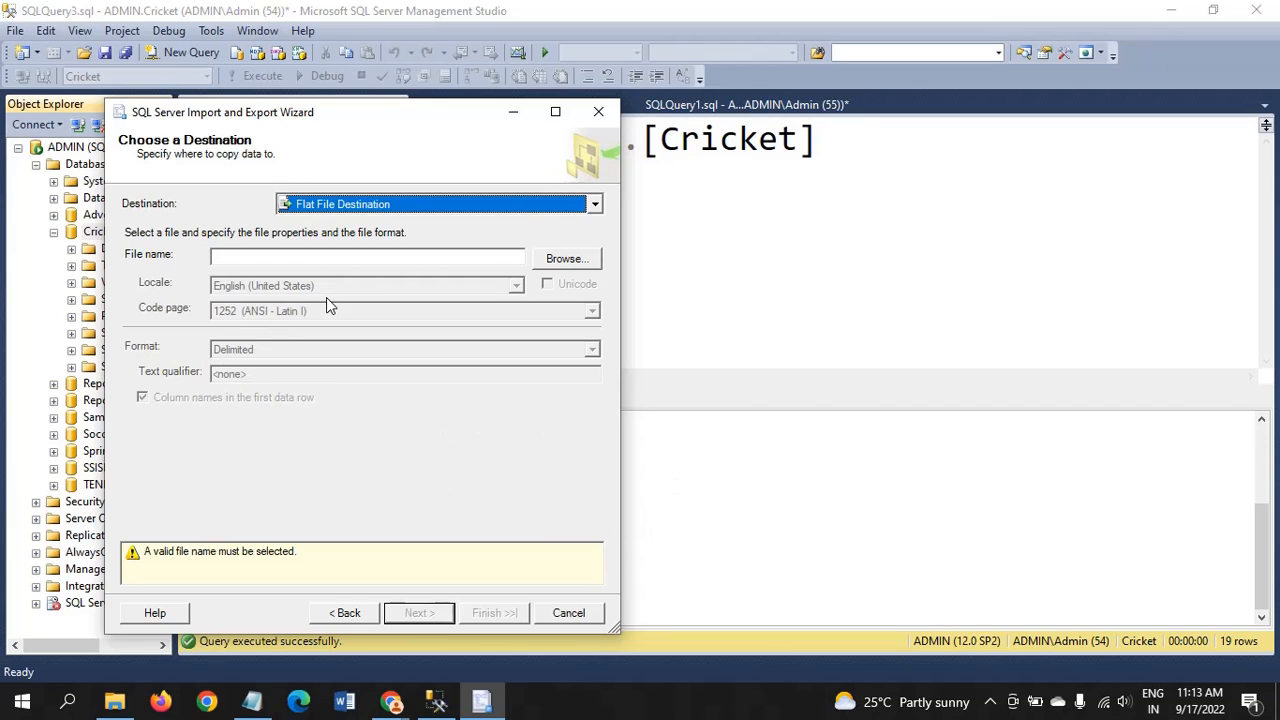
left_click(548, 260)
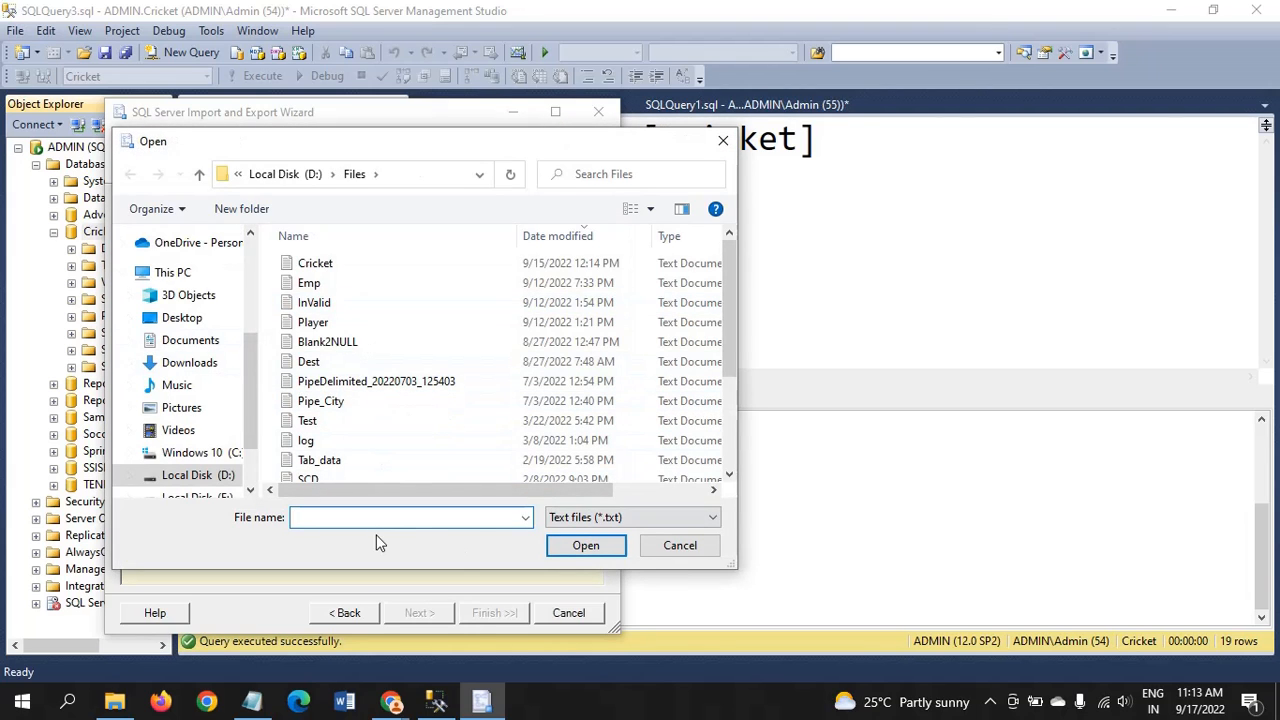
left_click(690, 518)
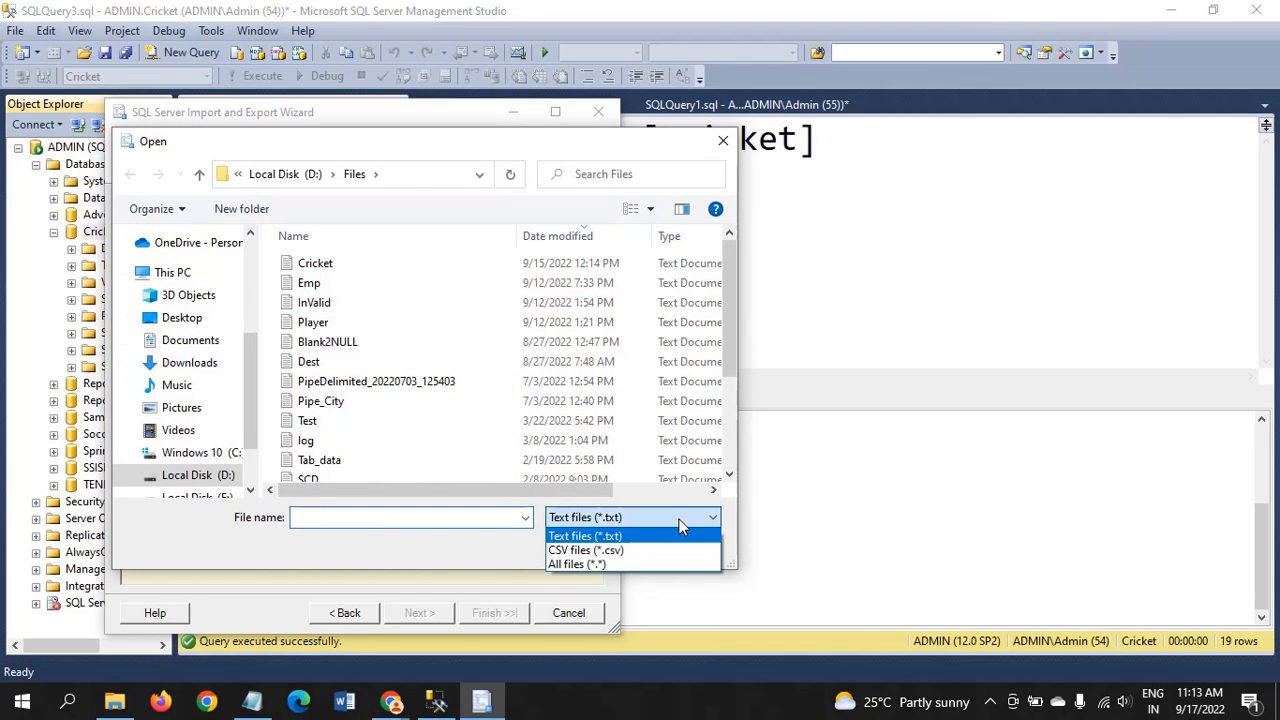
left_click(631, 553)
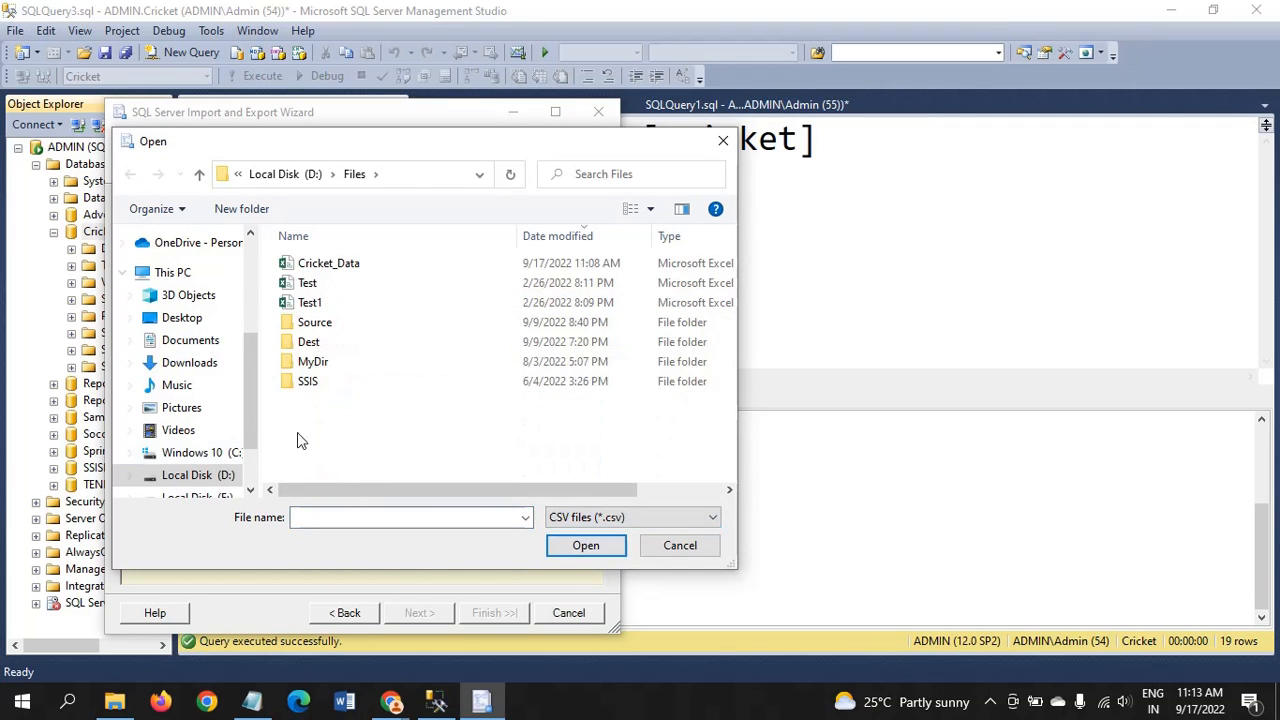
left_click(360, 266)
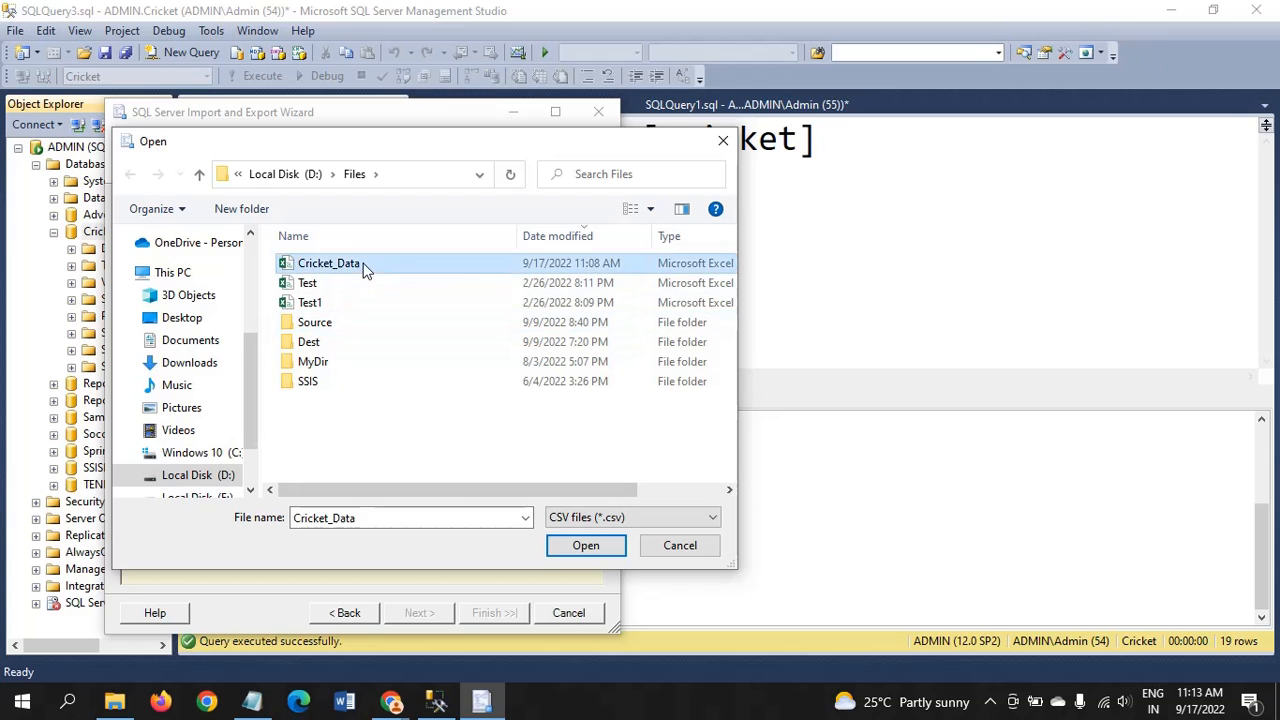
left_click(592, 550)
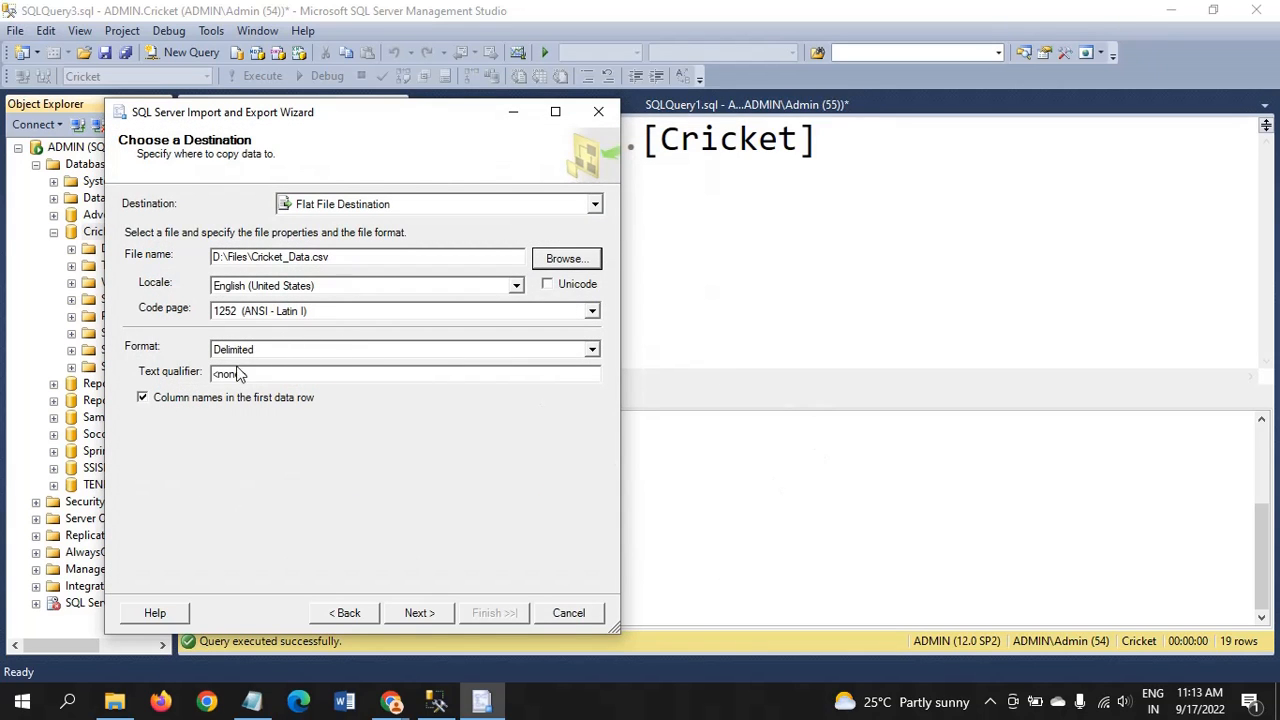
Open the Cricket_Data CSV file from File Explorer to check its contents, and close it again
left_click(114, 702)
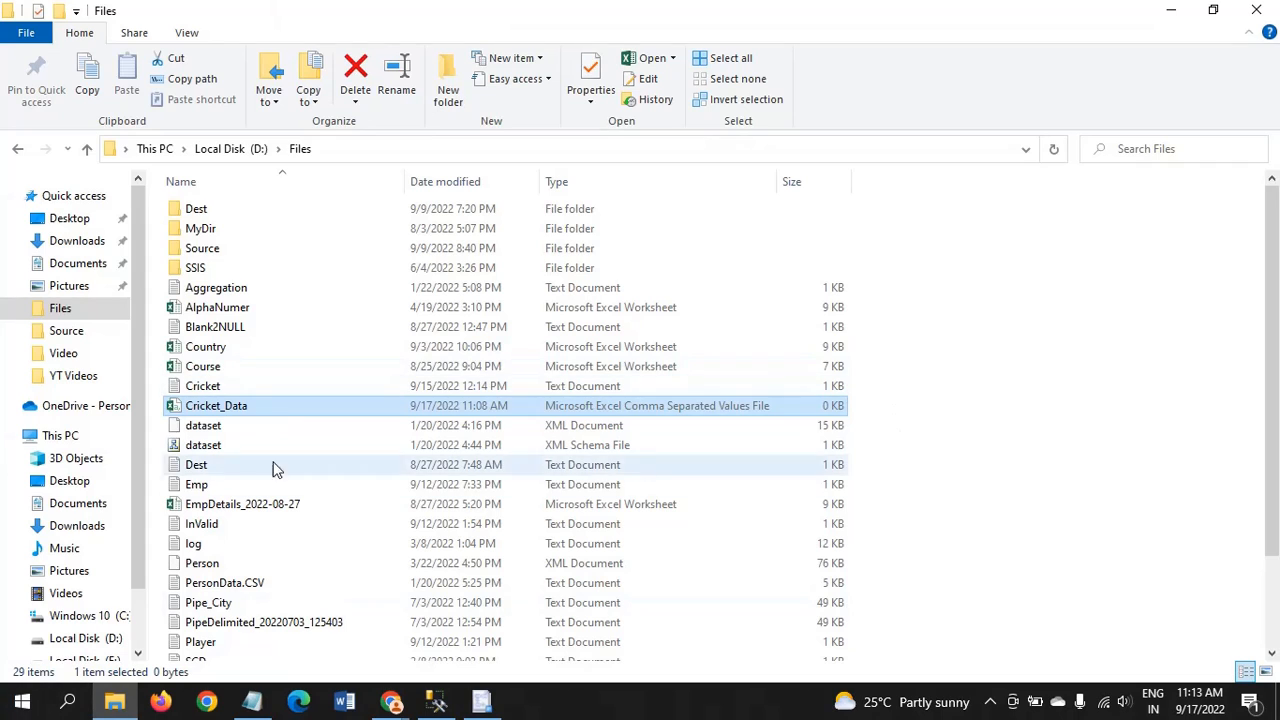
double_click(251, 415)
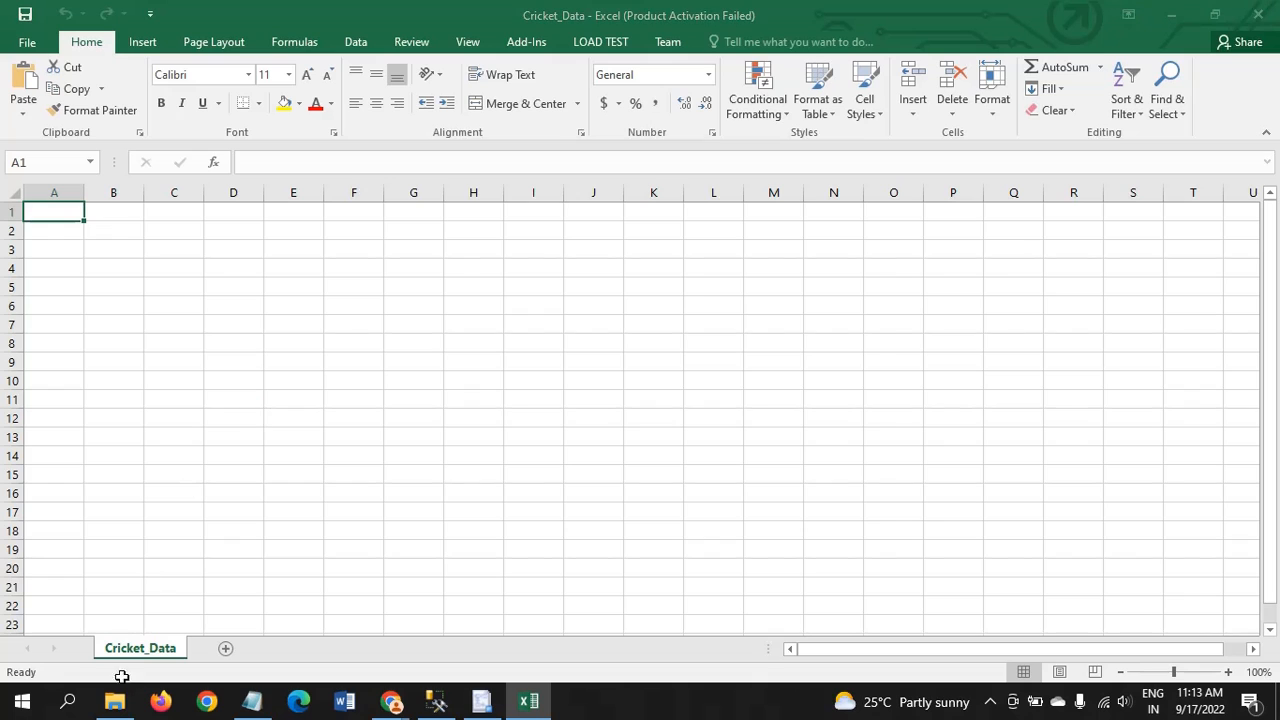
left_click(827, 535)
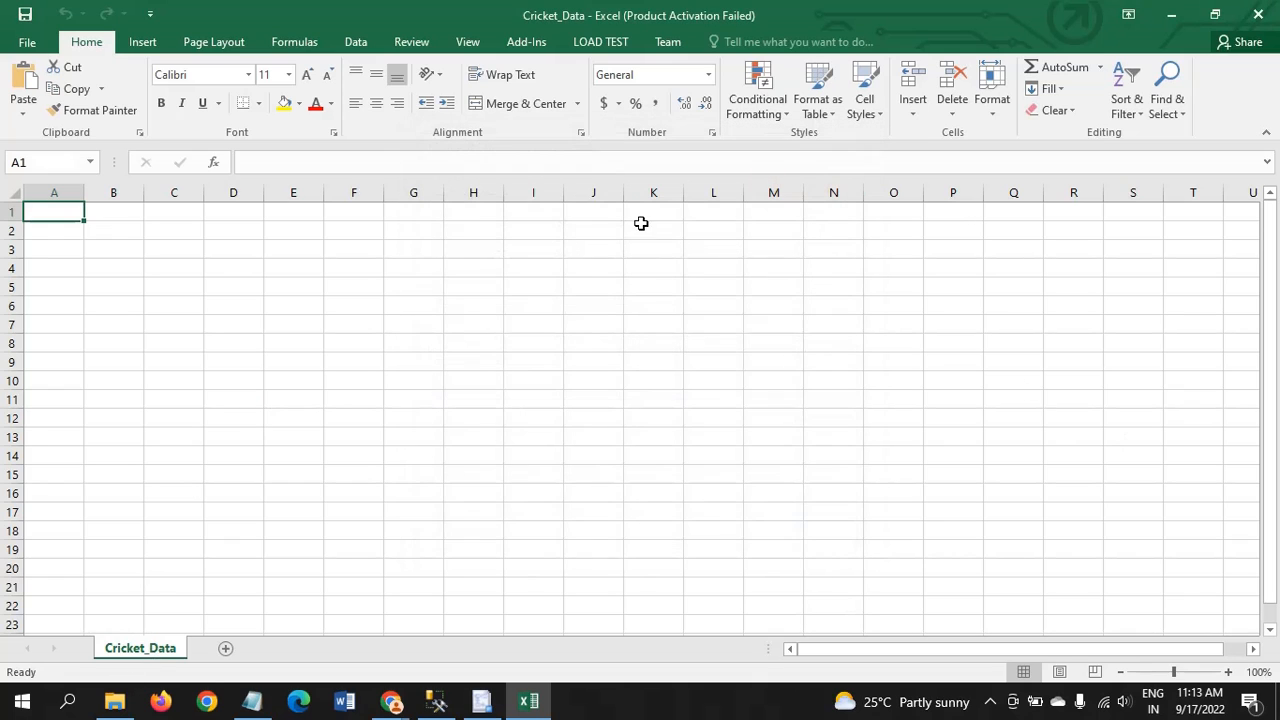
left_click(1260, 16)
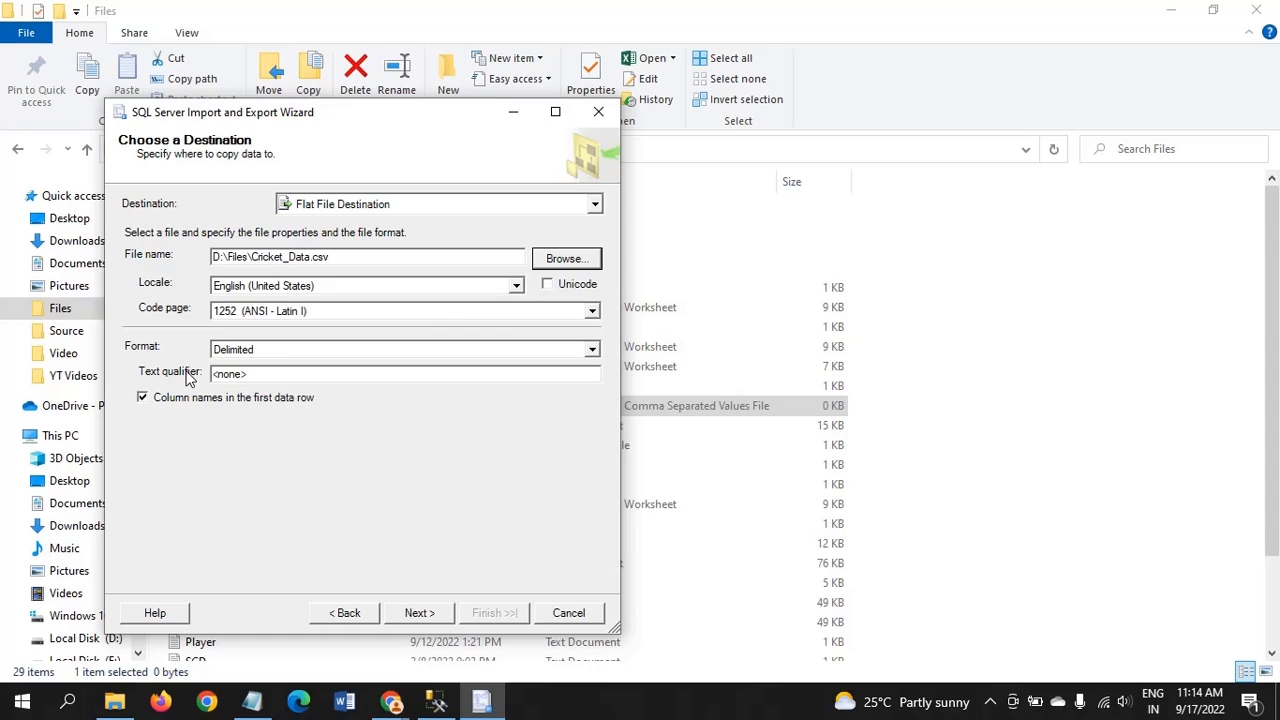
Keep the Delimited format and the option to copy data from one or more tables or views, proceeding to the flat file configuration
left_click(592, 350)
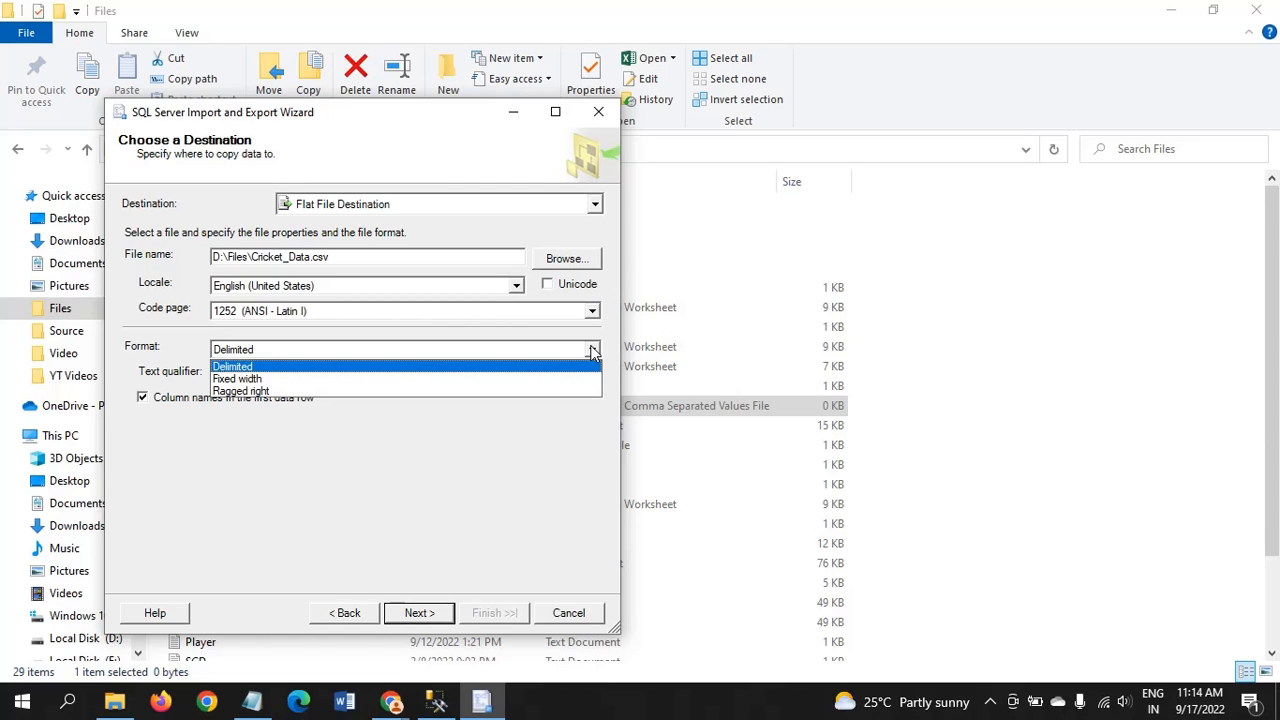
left_click(516, 466)
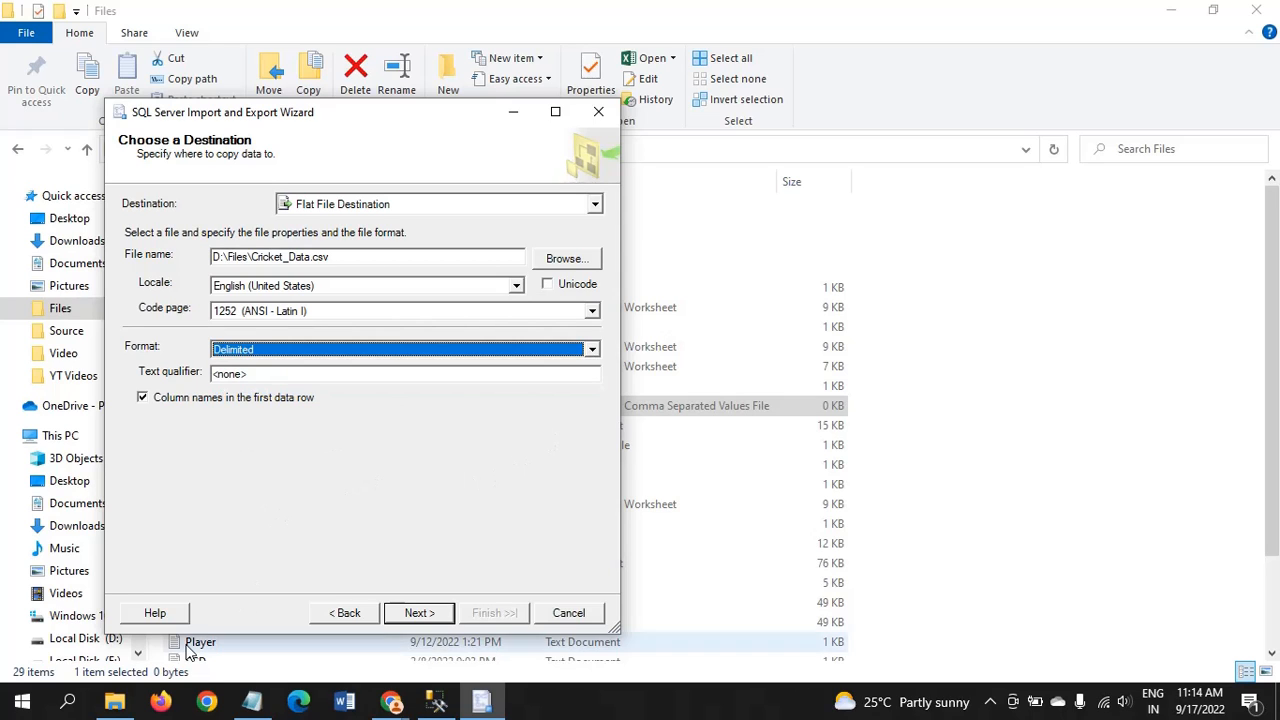
left_click(422, 613)
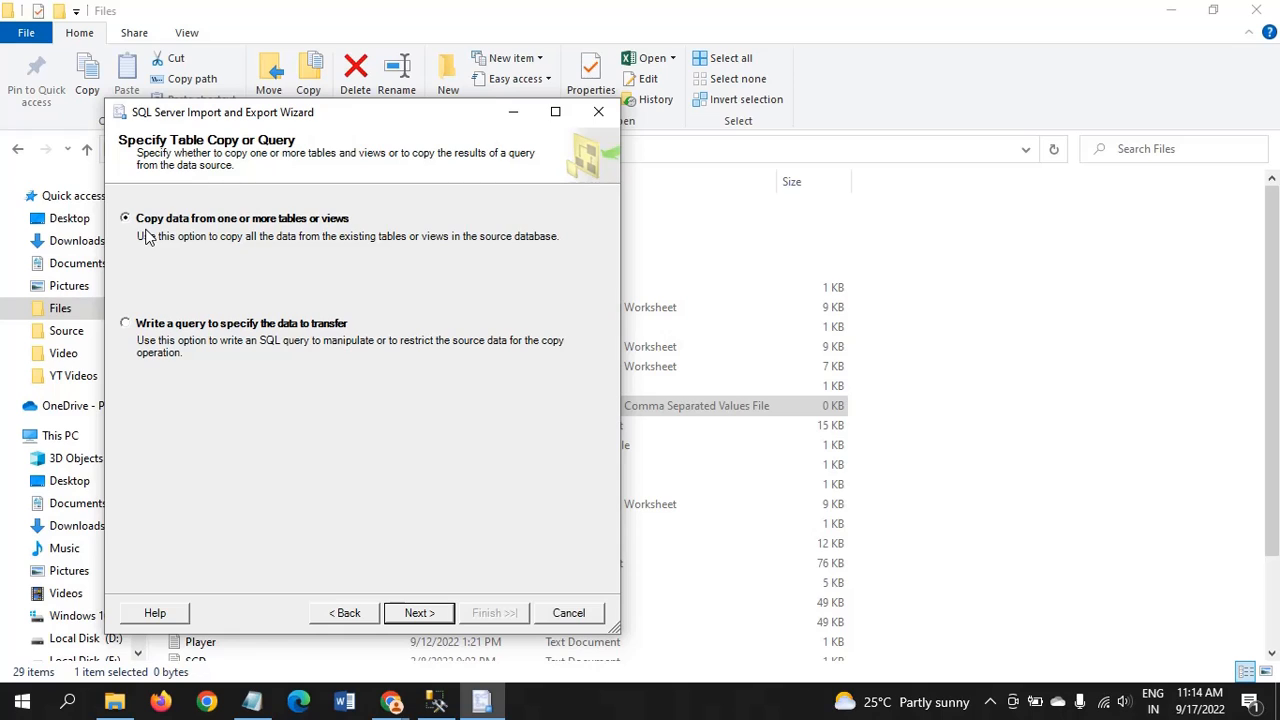
left_click(394, 612)
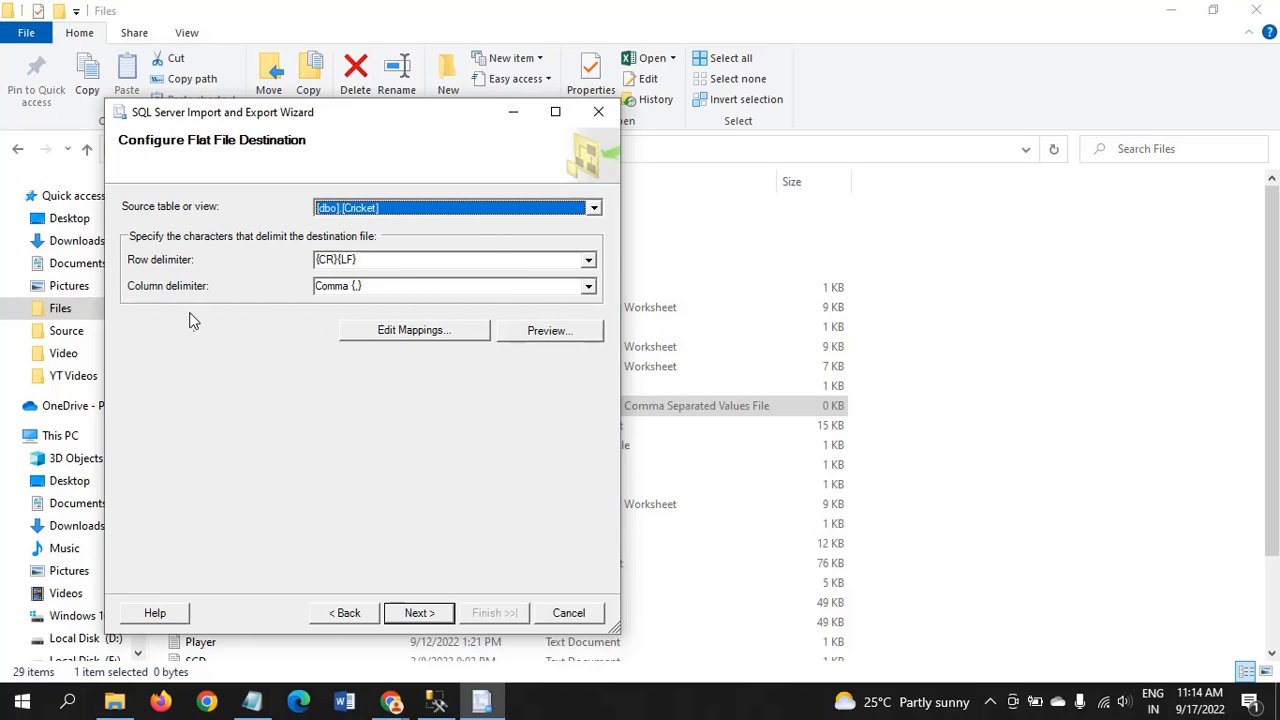
Set the column delimiter to Colon {:} for the [dbo].[Cricket] export and proceed to the save and run page
left_click(588, 288)
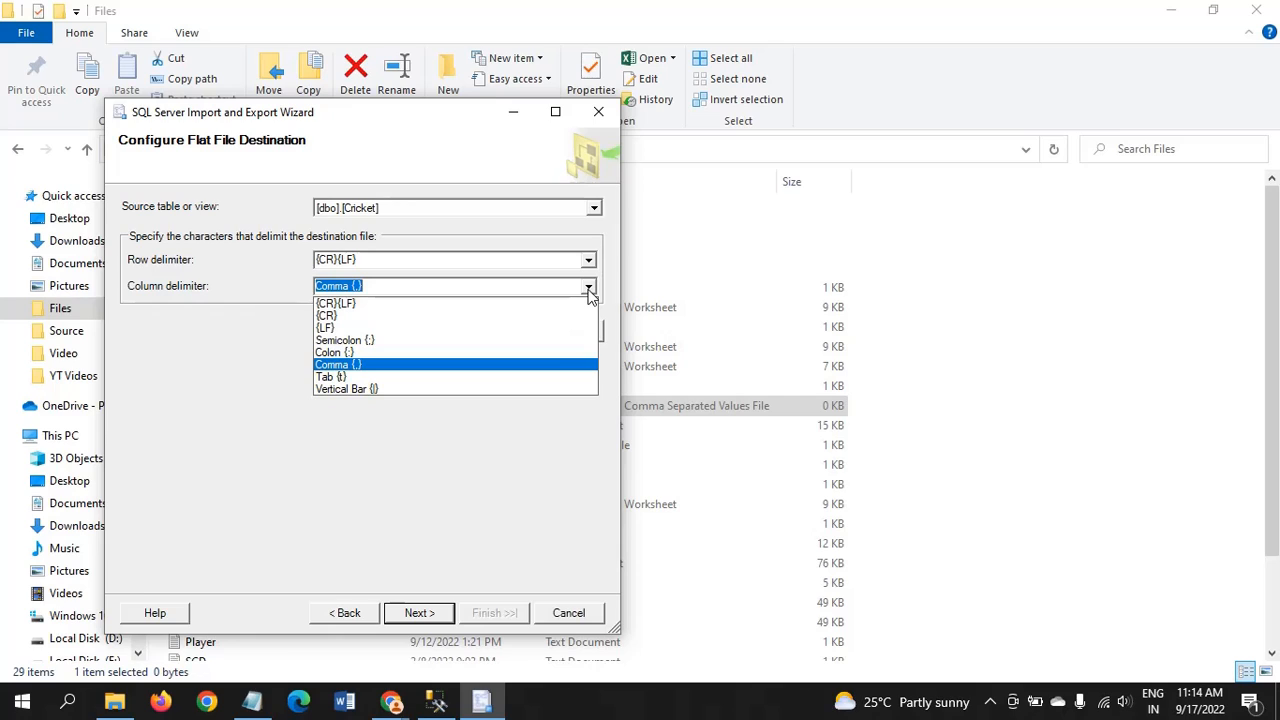
left_click(407, 354)
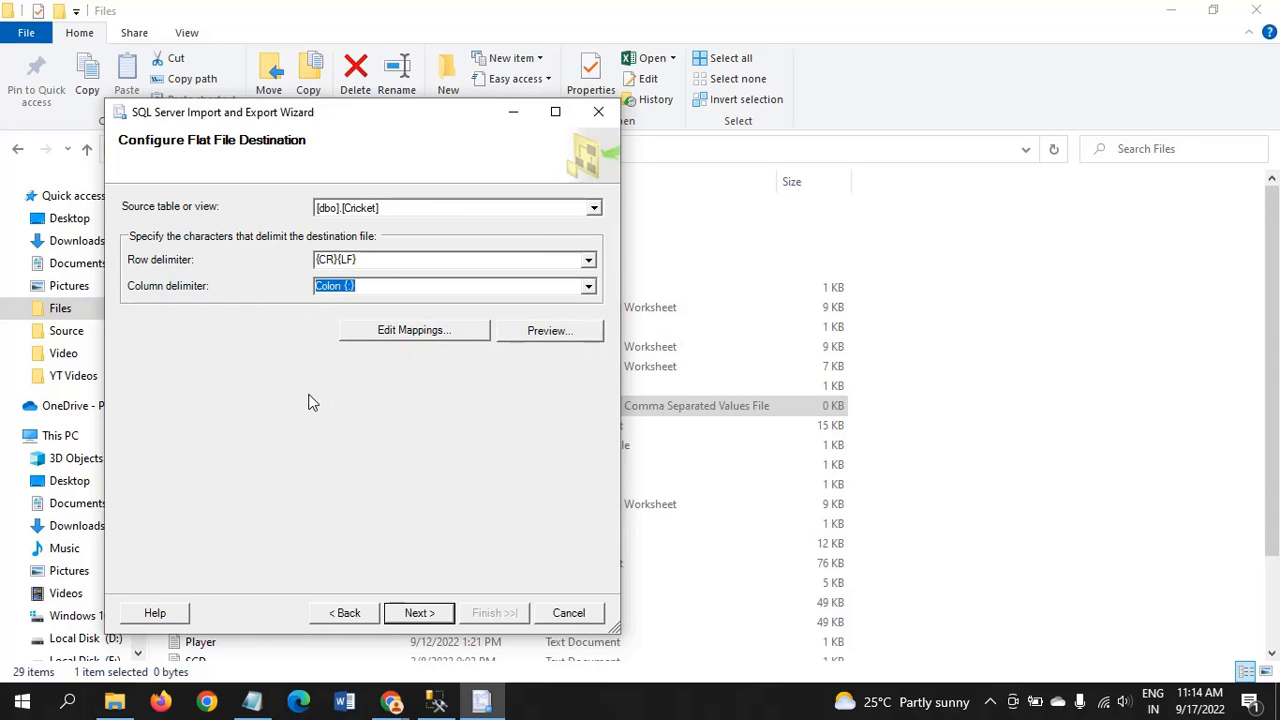
left_click(419, 613)
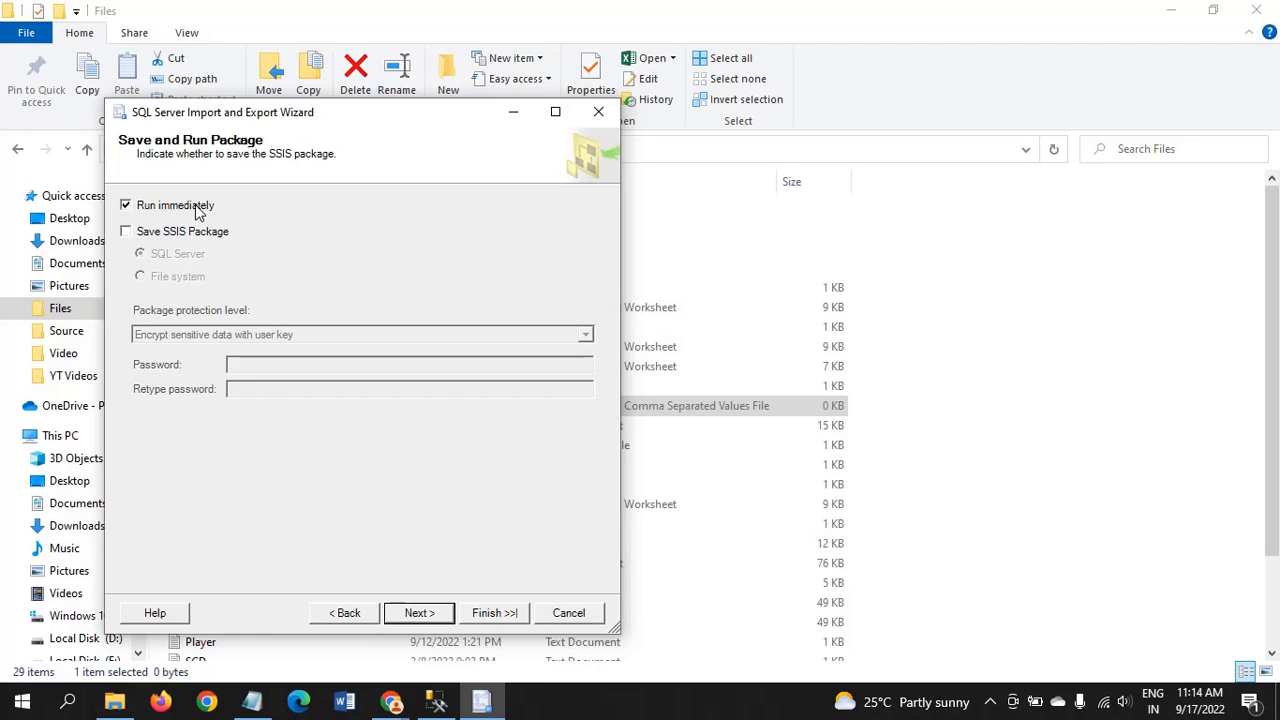
Run the export immediately without saving an SSIS package, and close the wizard once it has executed
left_click(416, 614)
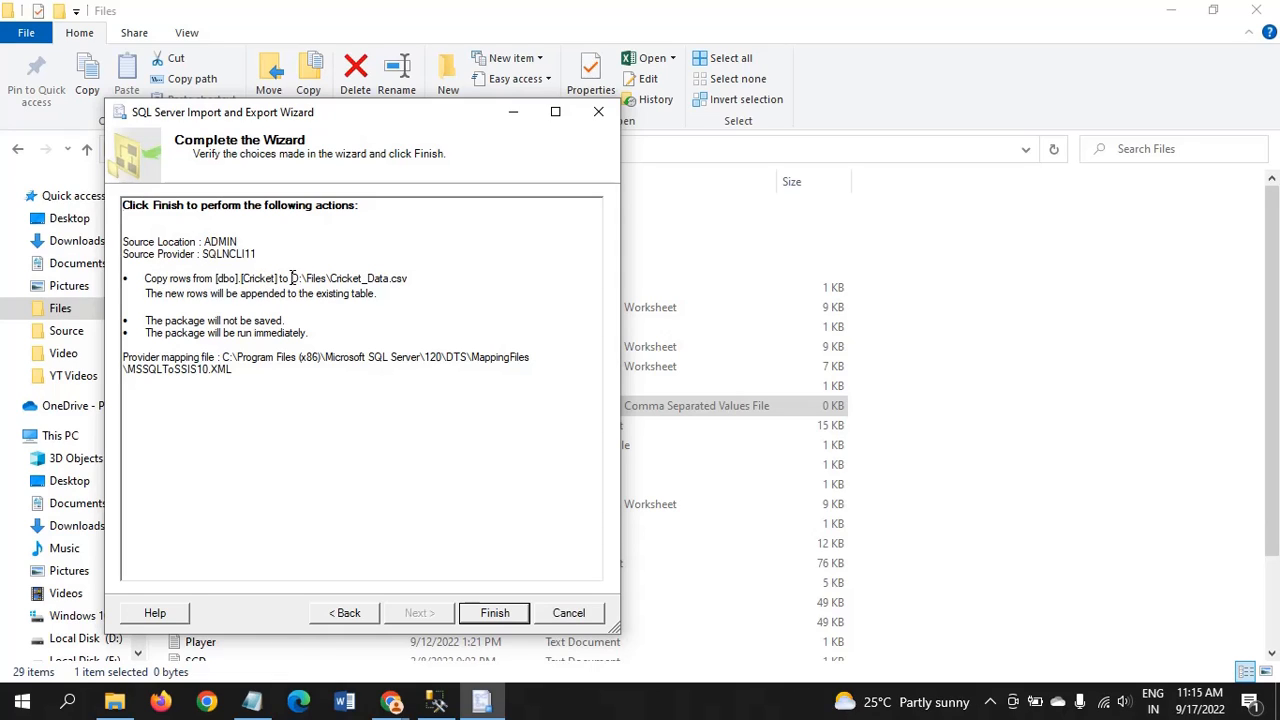
left_click_drag(291, 278, 420, 280)
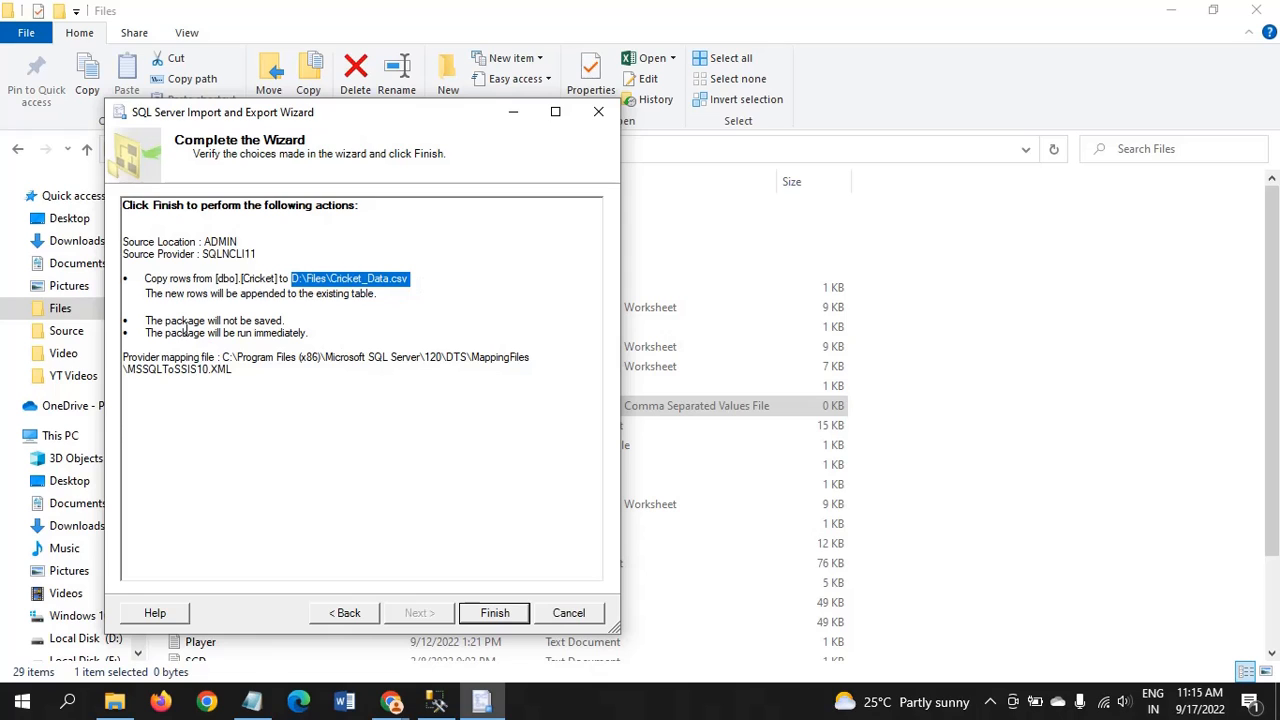
left_click(497, 621)
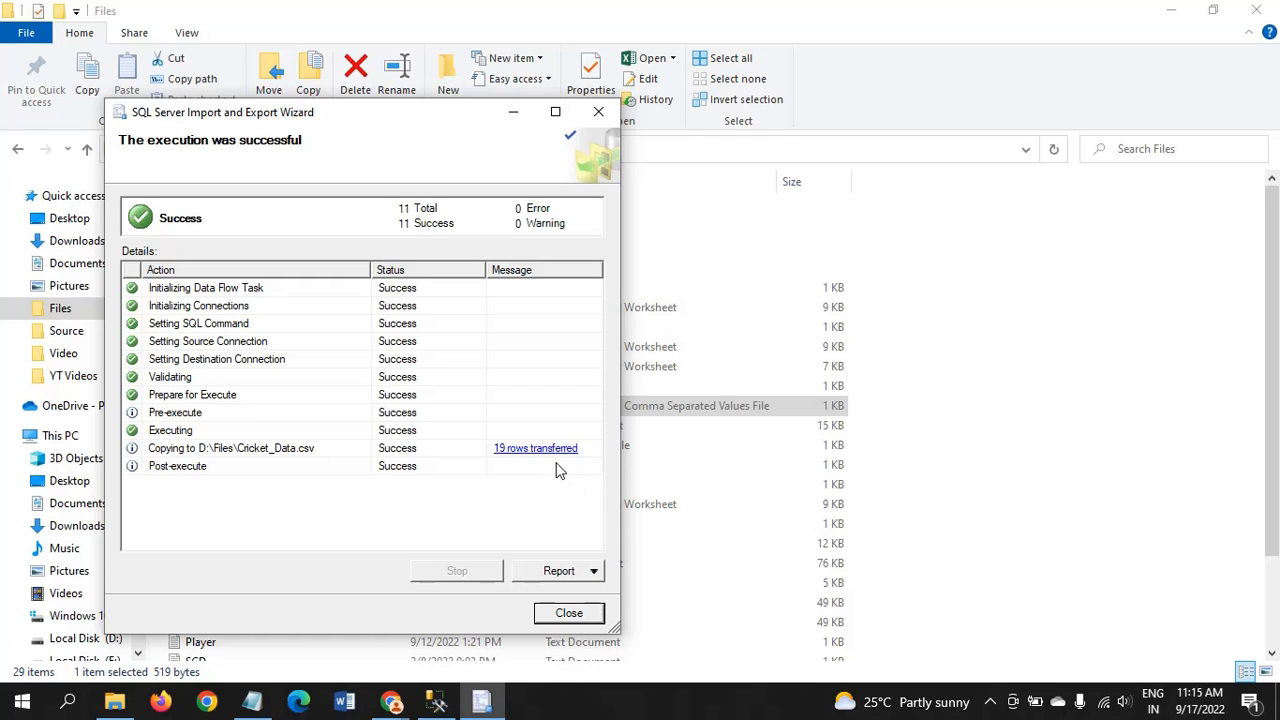
left_click(566, 614)
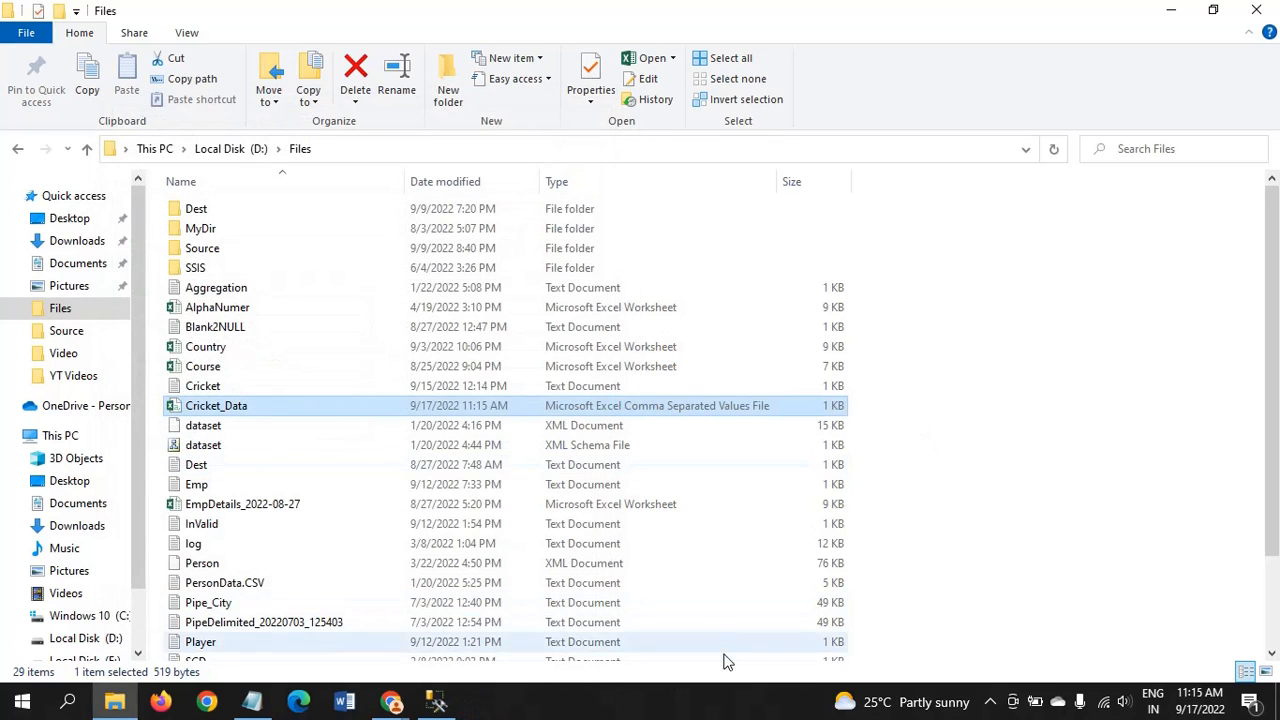
Review the exported Cricket_Data file's rows in Notepad, close it, and switch back to SQL Server Management Studio
left_click(437, 702)
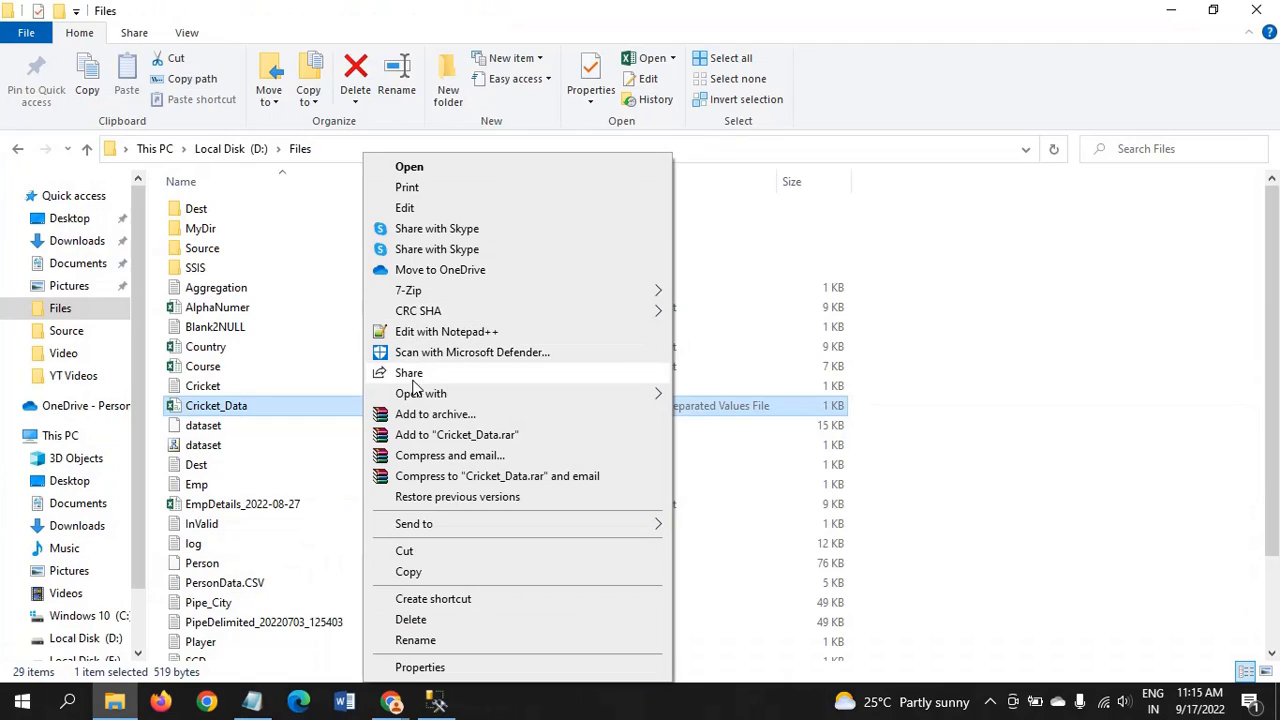
mouse_move(430, 394)
left_click(715, 421)
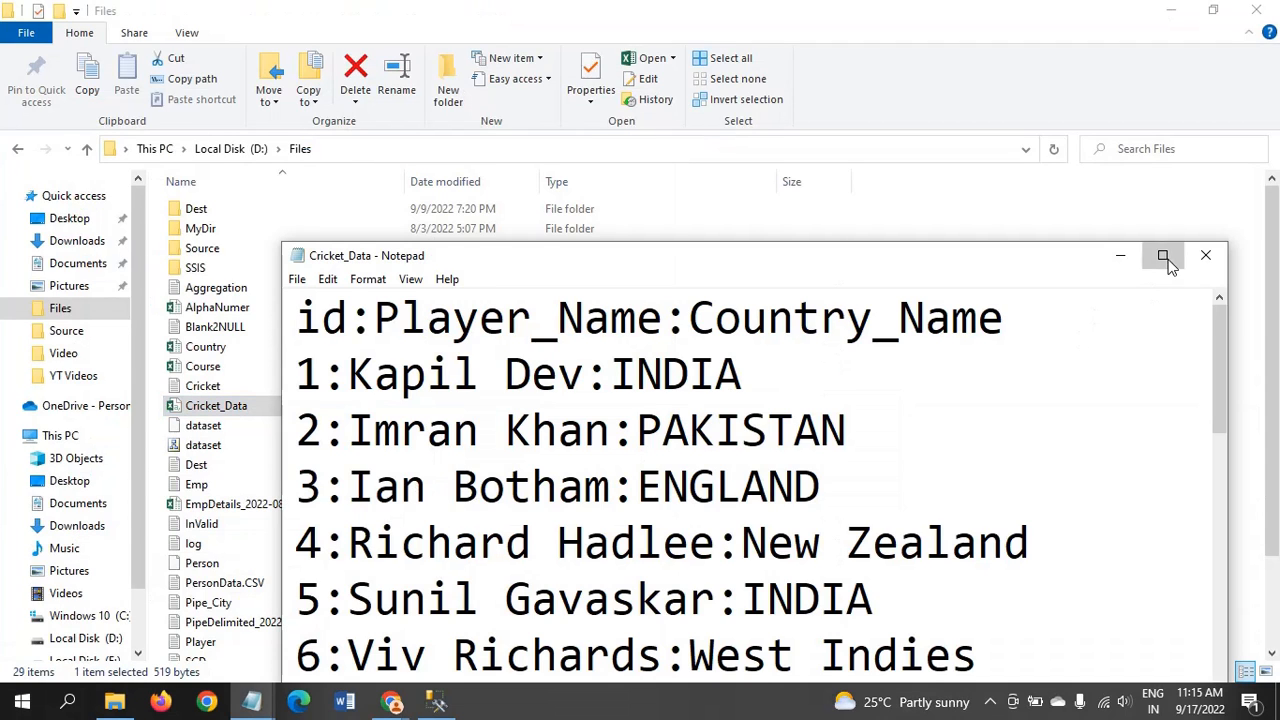
left_click(1162, 255)
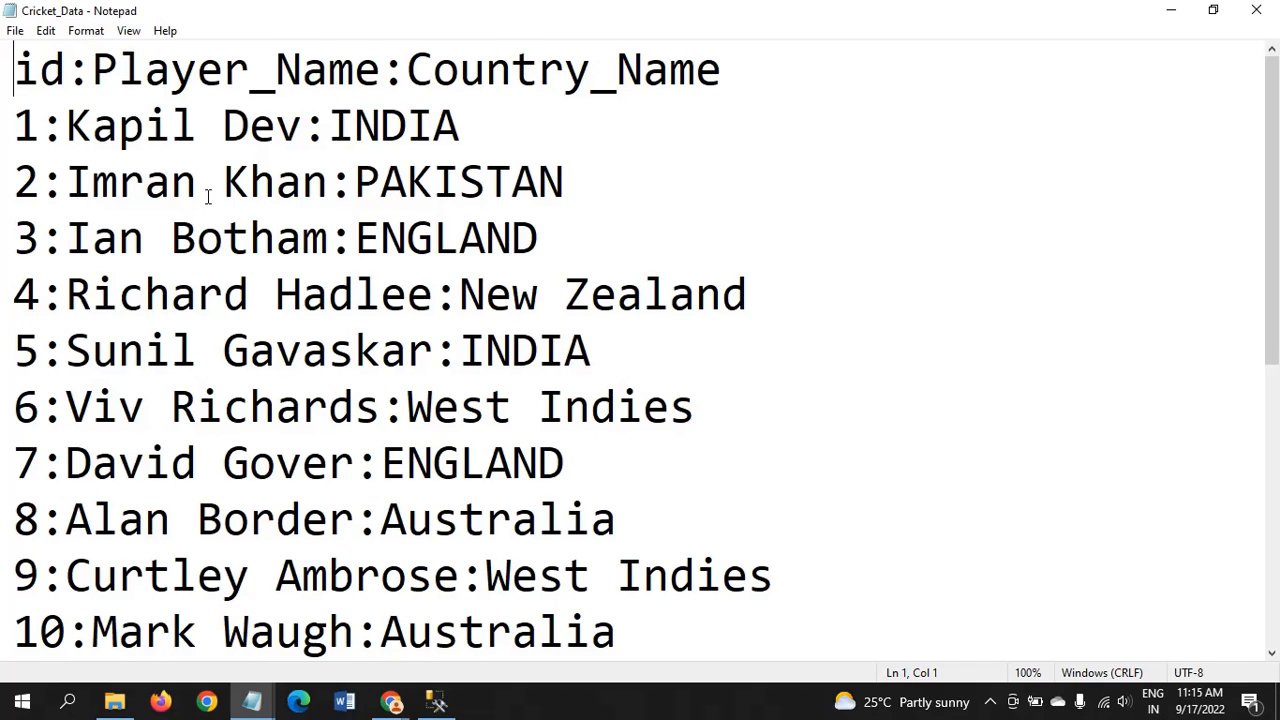
scroll(208, 196, "down", 3)
scroll(205, 190, "up", 4)
left_click(1256, 10)
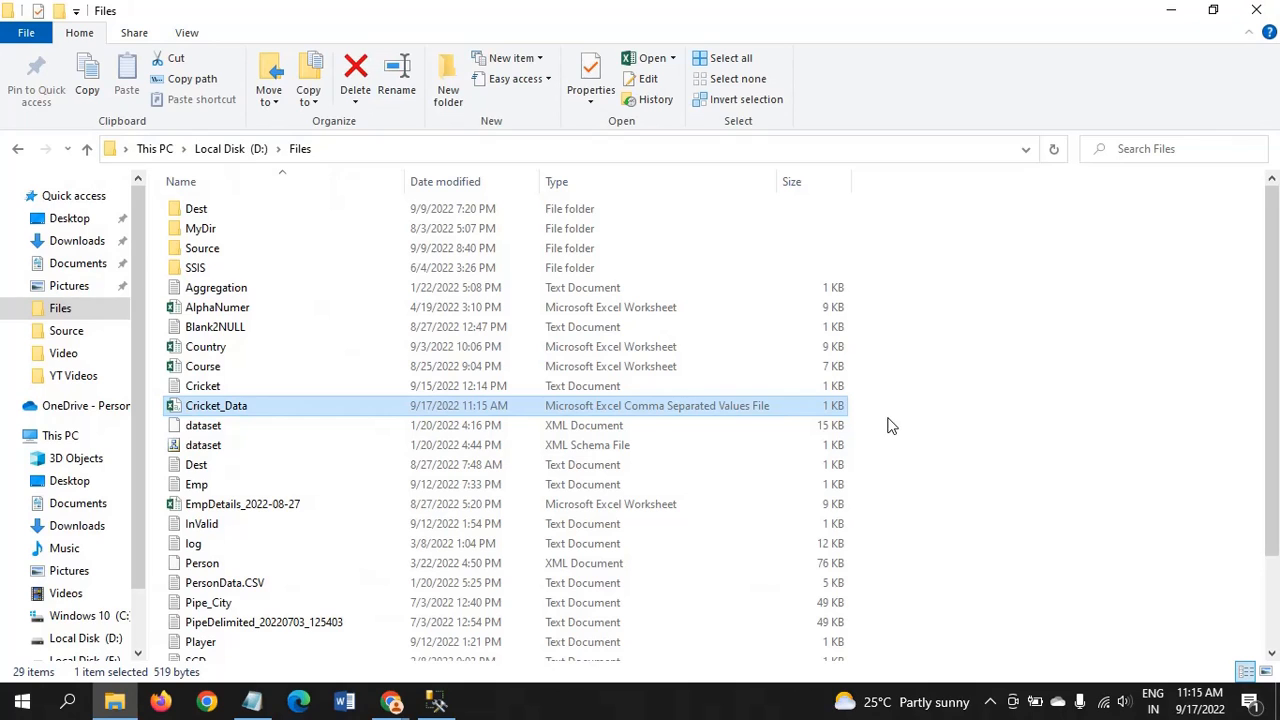
key("alt")
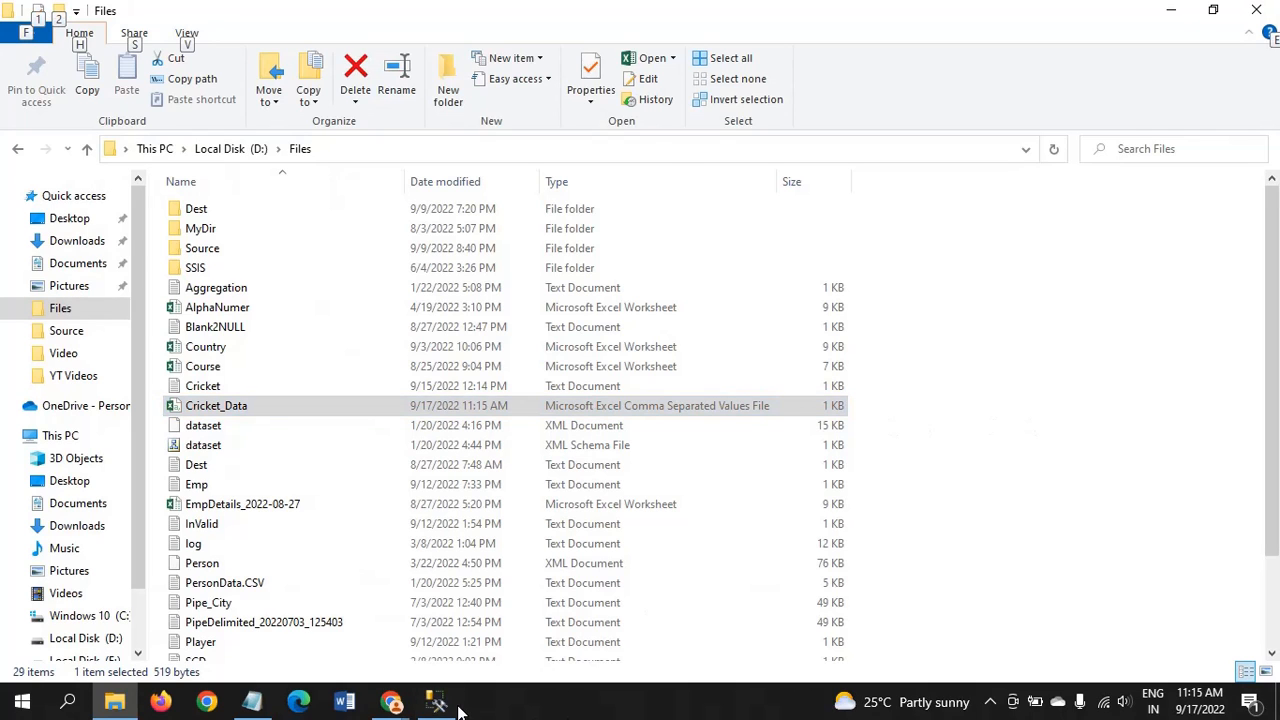
left_click(436, 701)
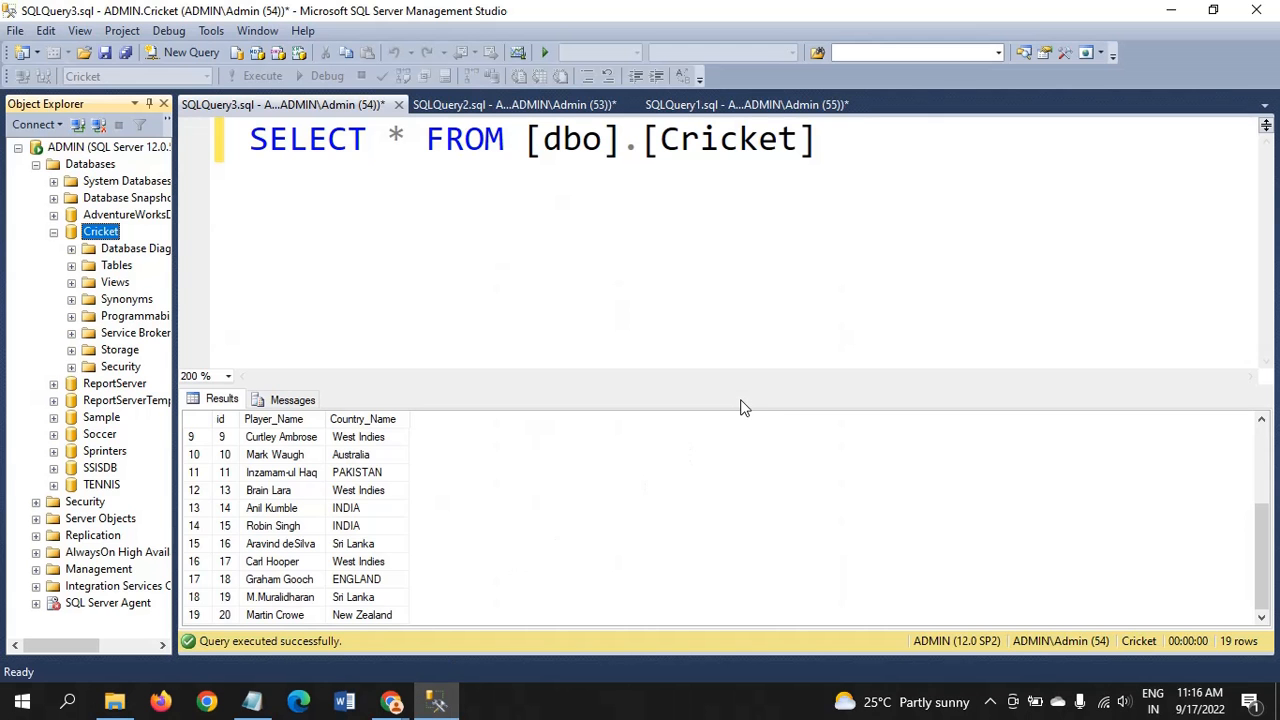